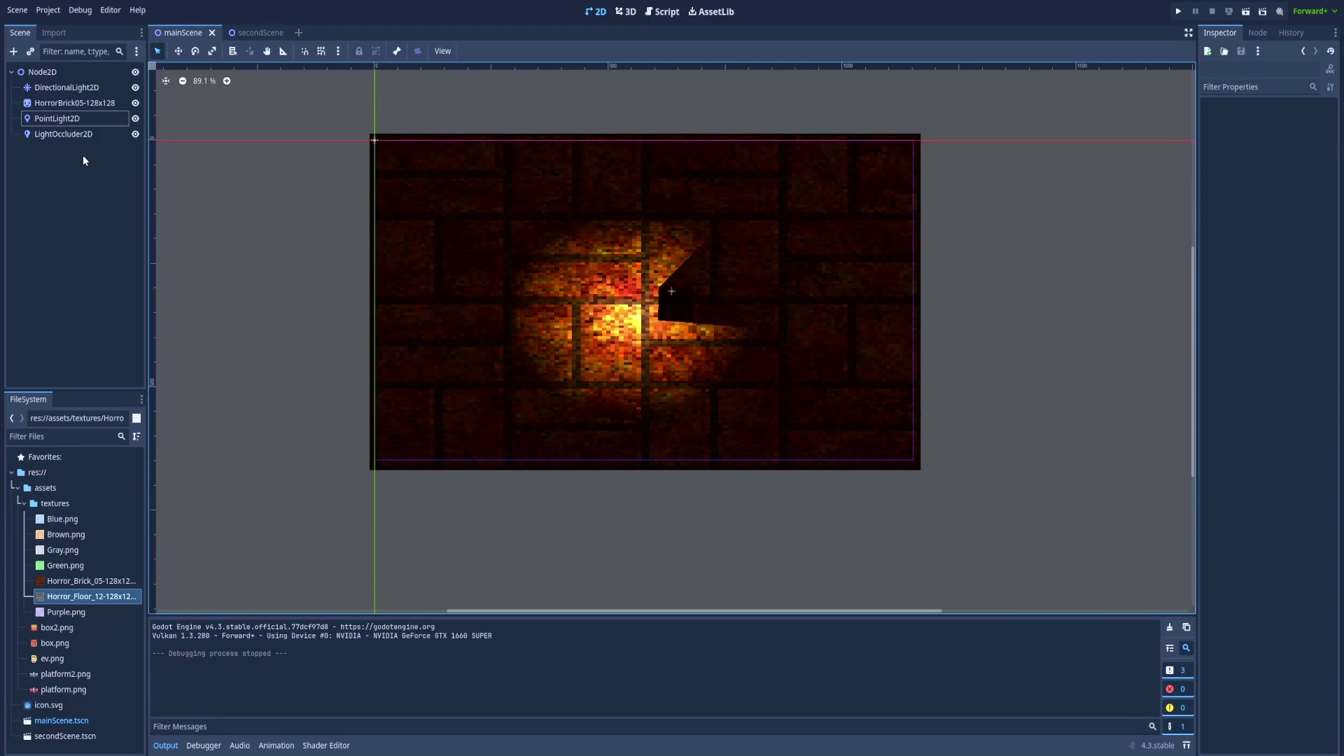
Nudge the point light slightly left over the bricks, then clear the node selection.
{"action": "scroll", "coordinate": [354, 363], "scroll_direction": "up", "scroll_amount": 4}
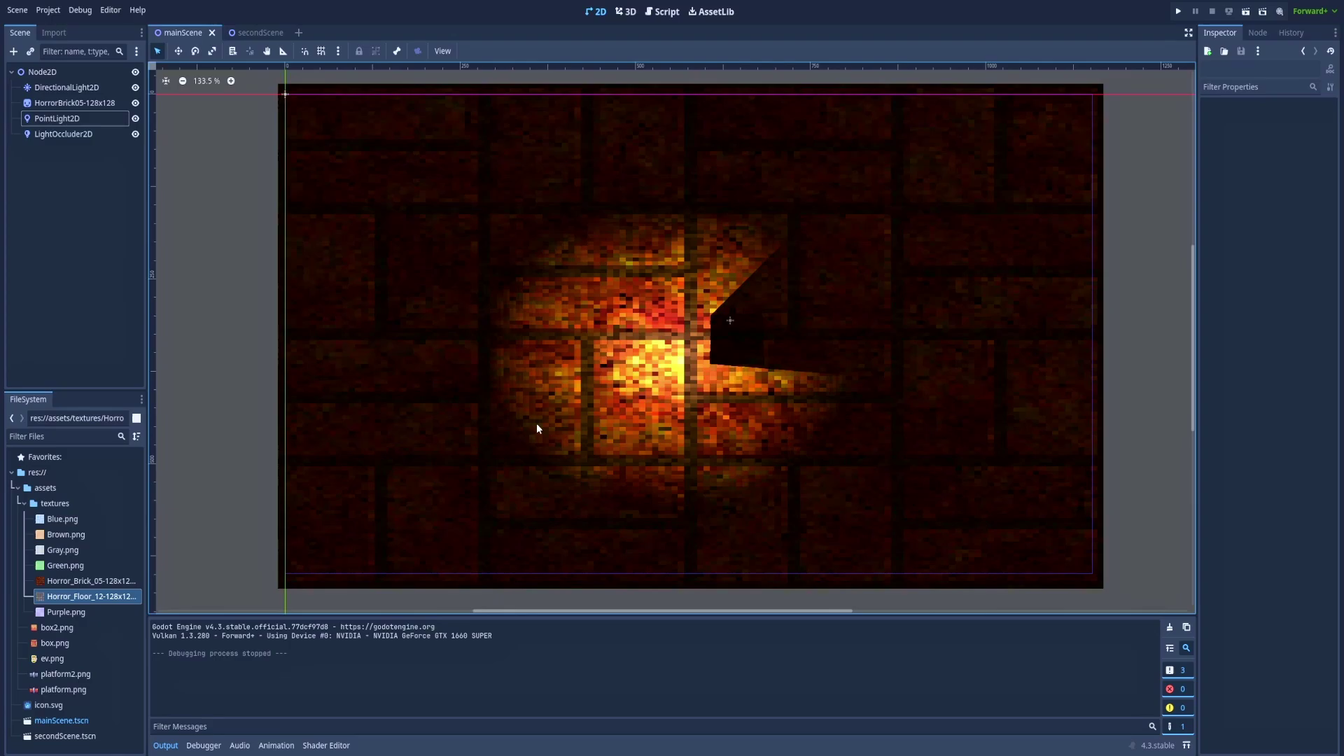
{"action": "left_click", "coordinate": [671, 358]}
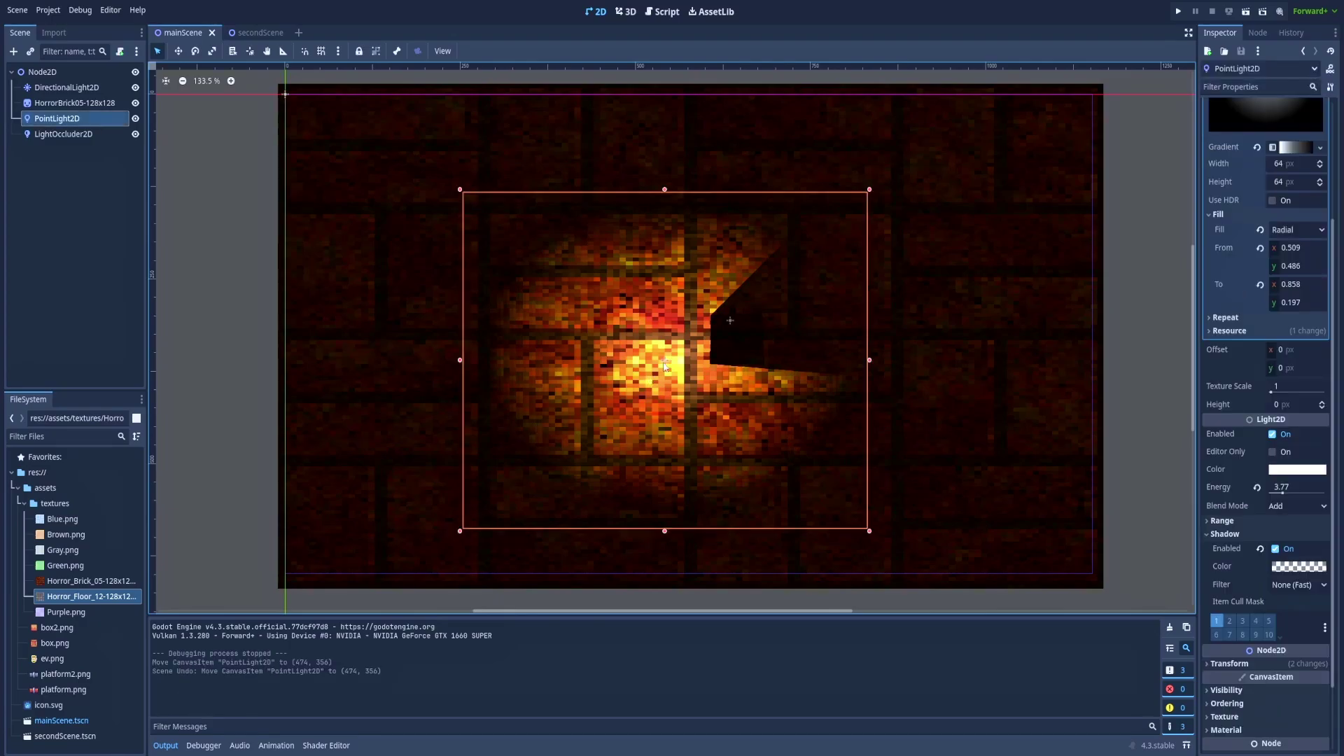
{"action": "mouse_move", "coordinate": [671, 358]}
{"action": "left_mouse_down"}
{"action": "mouse_move", "coordinate": [588, 294]}
{"action": "mouse_move", "coordinate": [645, 254]}
{"action": "mouse_move", "coordinate": [740, 273]}
{"action": "mouse_move", "coordinate": [669, 334]}
{"action": "mouse_move", "coordinate": [669, 294]}
{"action": "mouse_move", "coordinate": [717, 255]}
{"action": "mouse_move", "coordinate": [810, 249]}
{"action": "mouse_move", "coordinate": [849, 357]}
{"action": "mouse_move", "coordinate": [807, 416]}
{"action": "mouse_move", "coordinate": [658, 418]}
{"action": "mouse_move", "coordinate": [655, 360]}
{"action": "left_mouse_up"}
{"action": "left_click", "coordinate": [38, 160]}
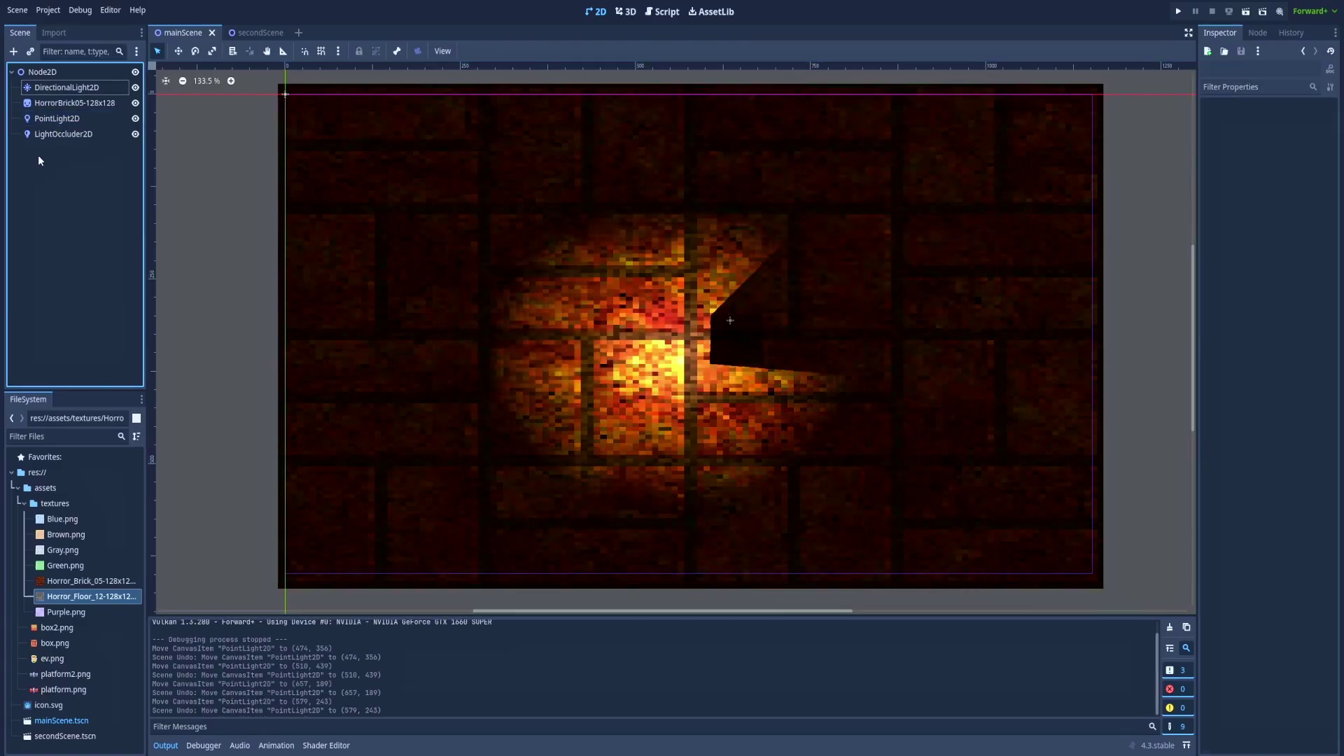
{"action": "left_click", "coordinate": [61, 86]}
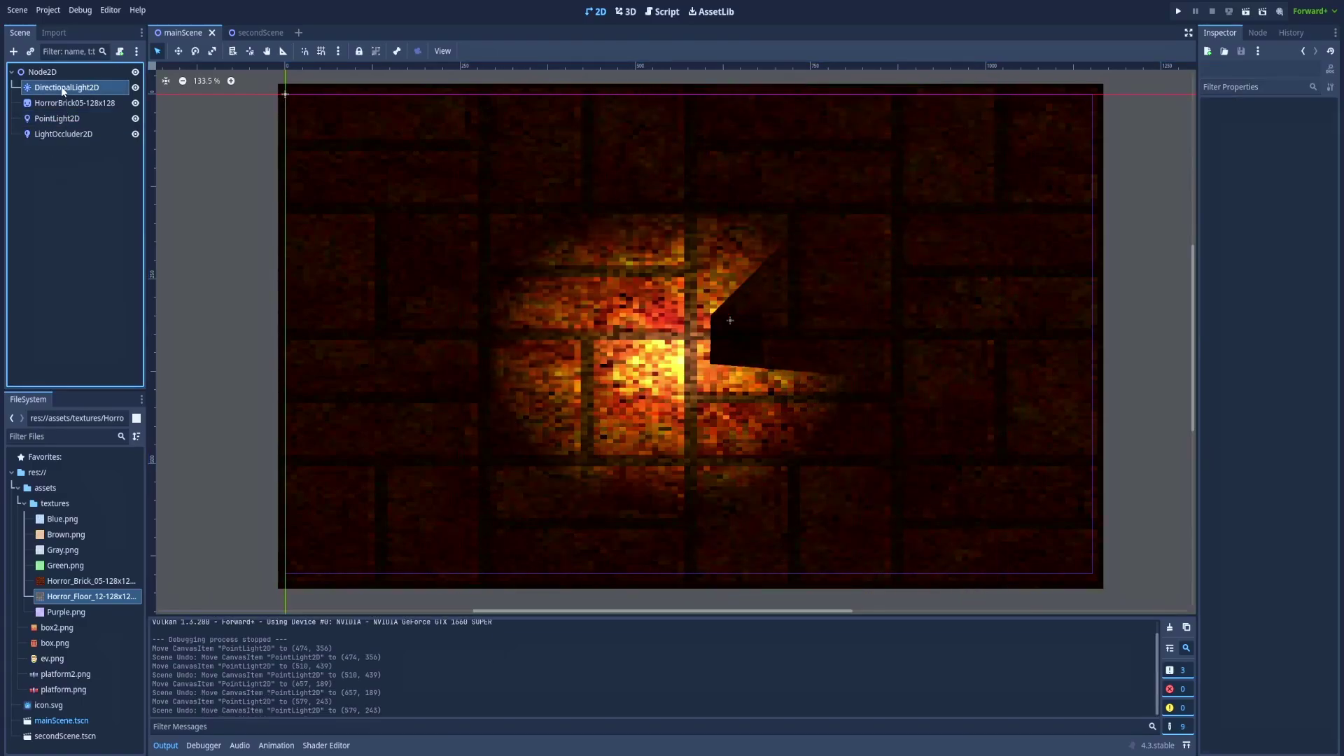
{"action": "left_click", "coordinate": [69, 134], "text": "shift"}
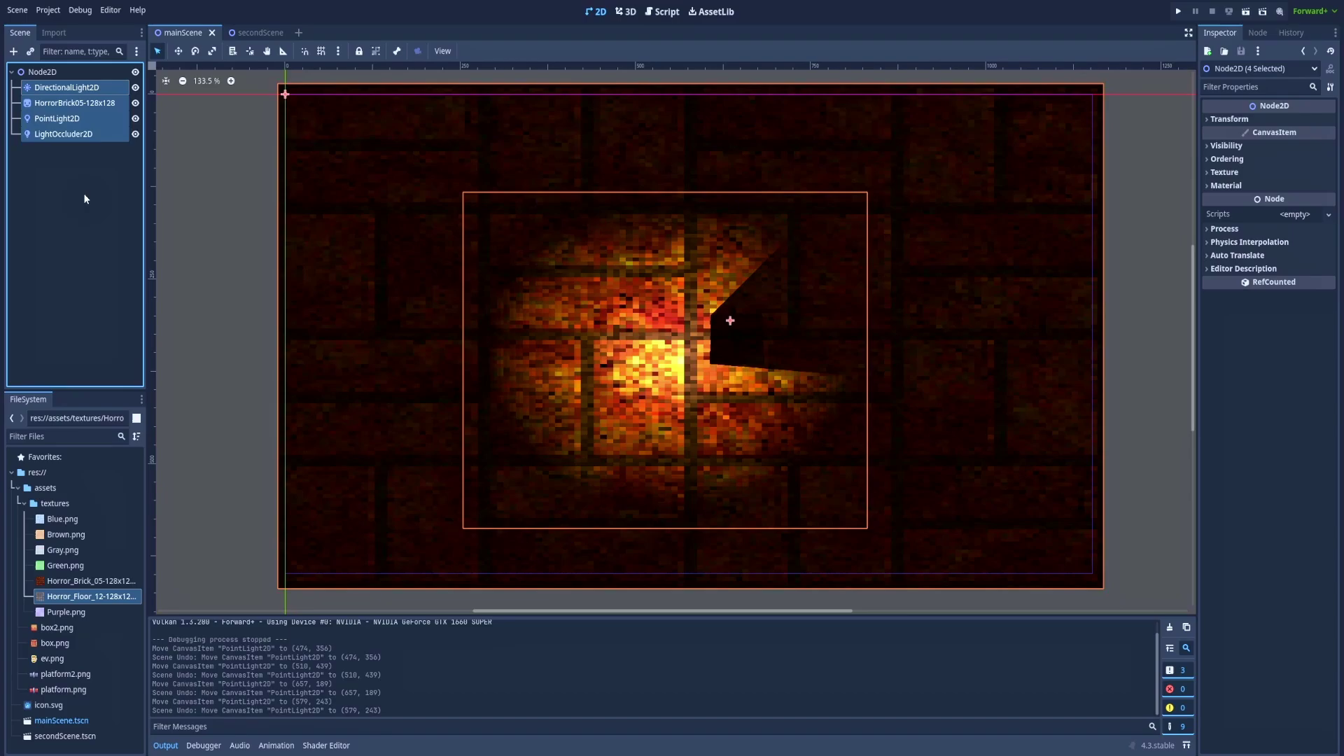
{"action": "left_click", "coordinate": [100, 146]}
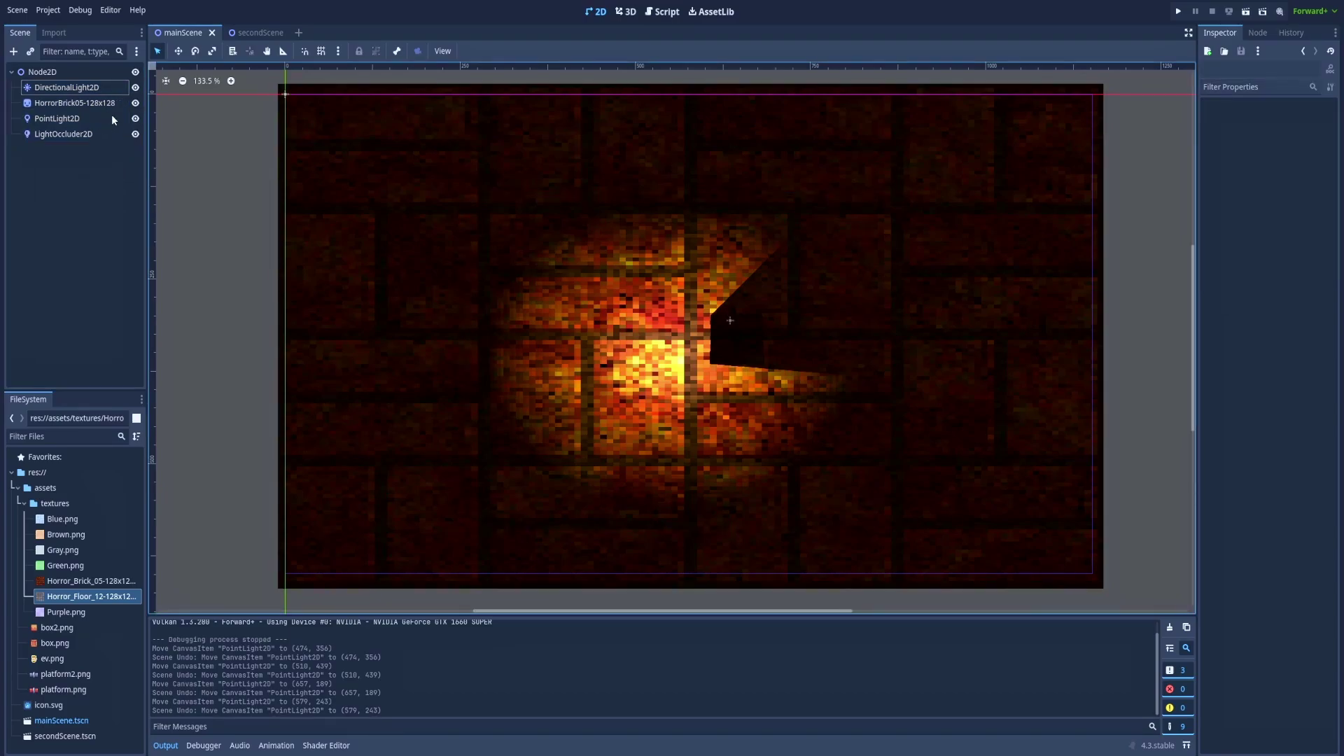
Toggle DirectionalLight2D and HorrorBrick05 visibility to compare, move the point light to (620, 228), and save.
{"action": "left_click", "coordinate": [136, 88]}
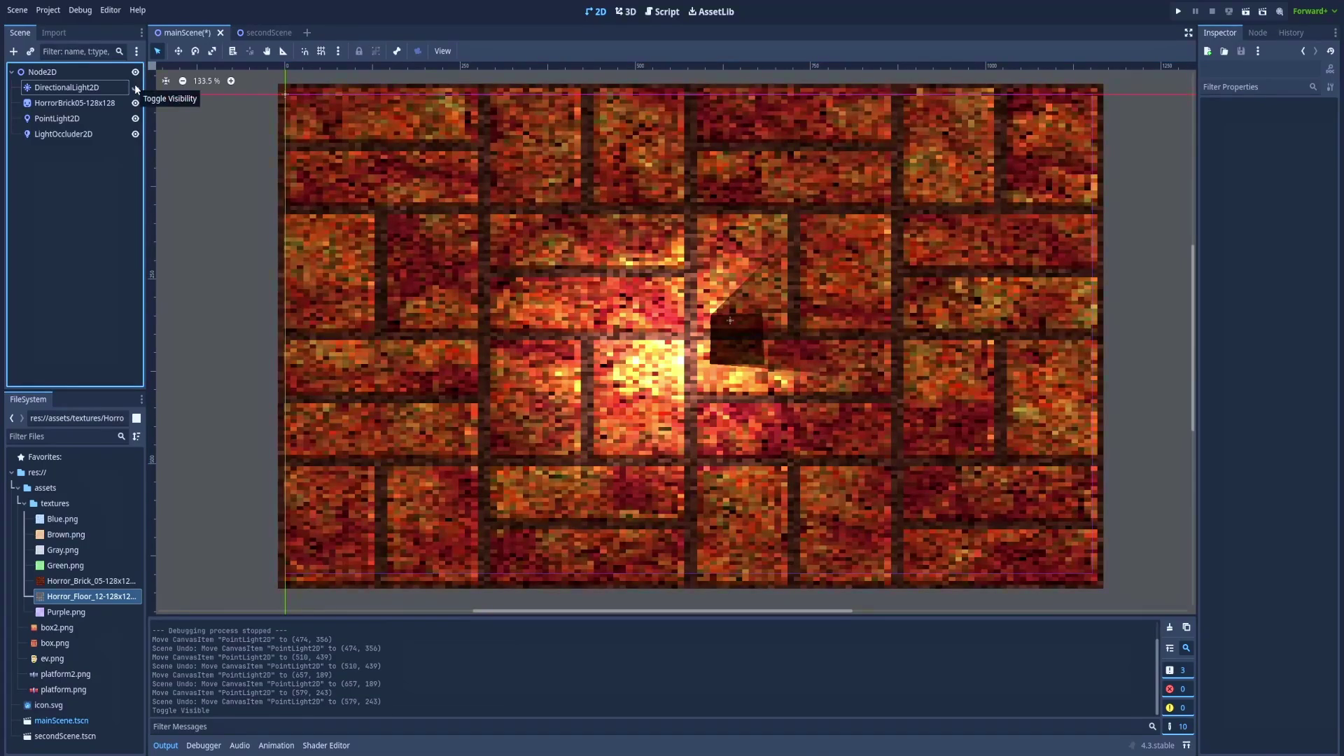
{"action": "left_click", "coordinate": [136, 88]}
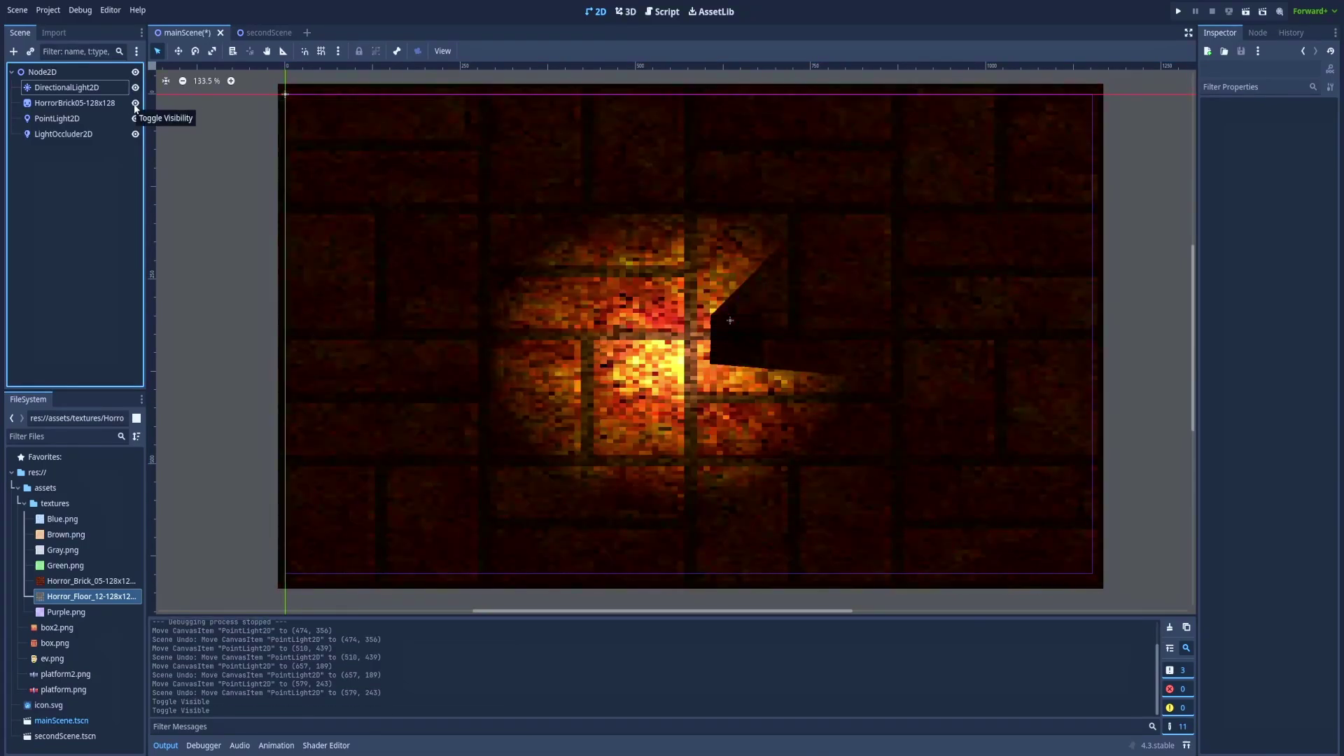
{"action": "left_click", "coordinate": [135, 103]}
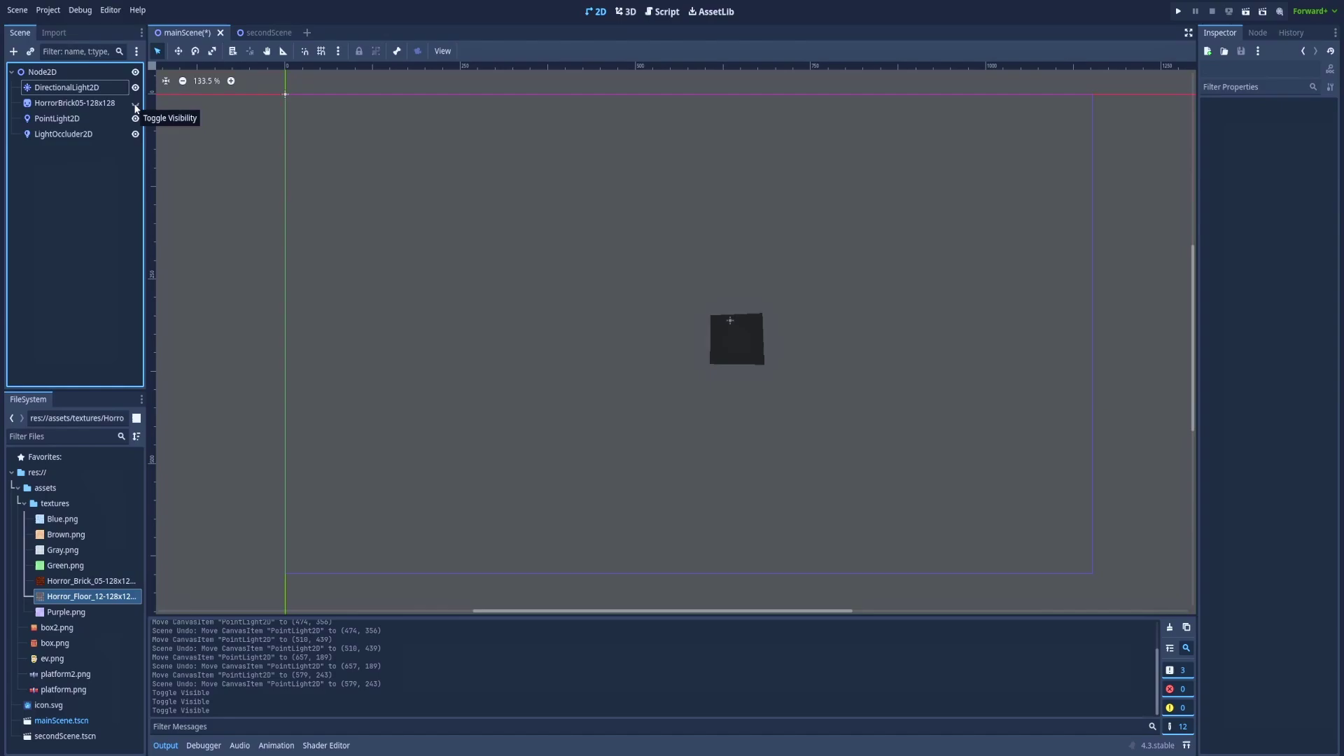
{"action": "left_click", "coordinate": [136, 103]}
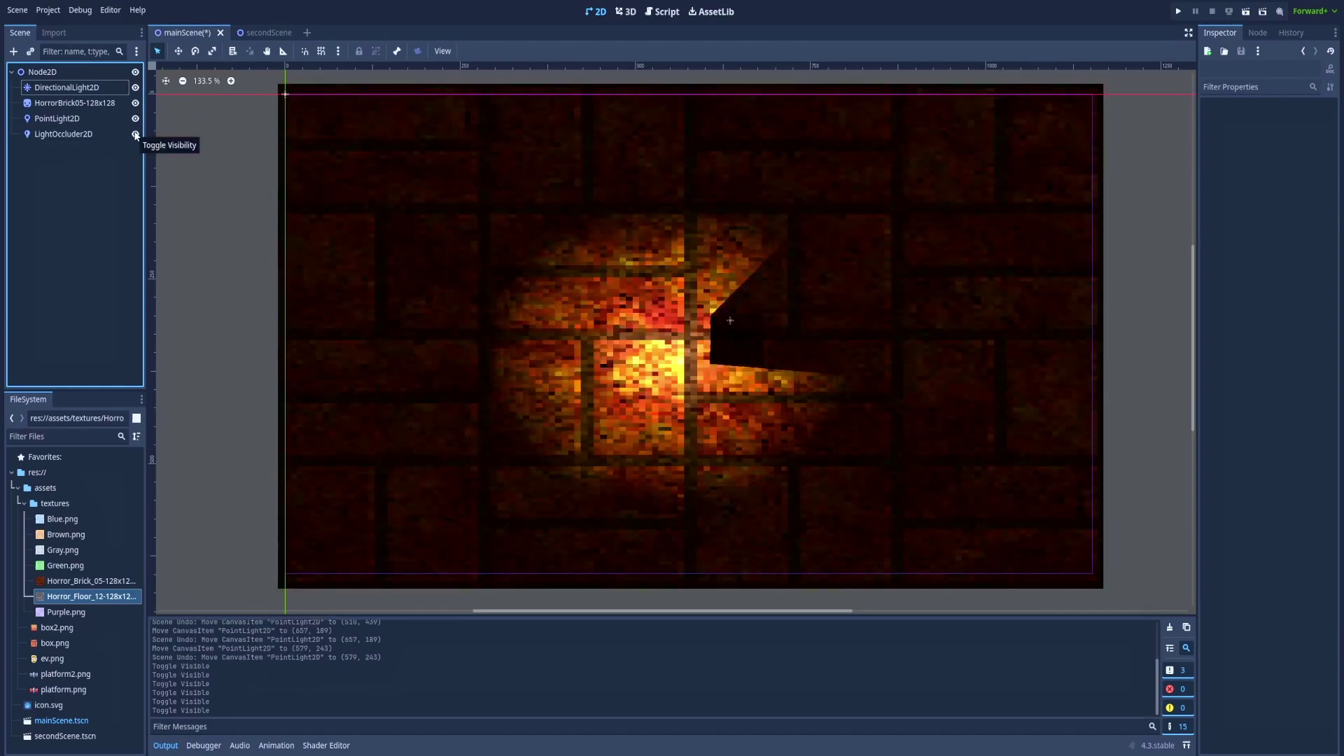
{"action": "left_click_drag", "start_coordinate": [501, 423], "coordinate": [585, 327]}
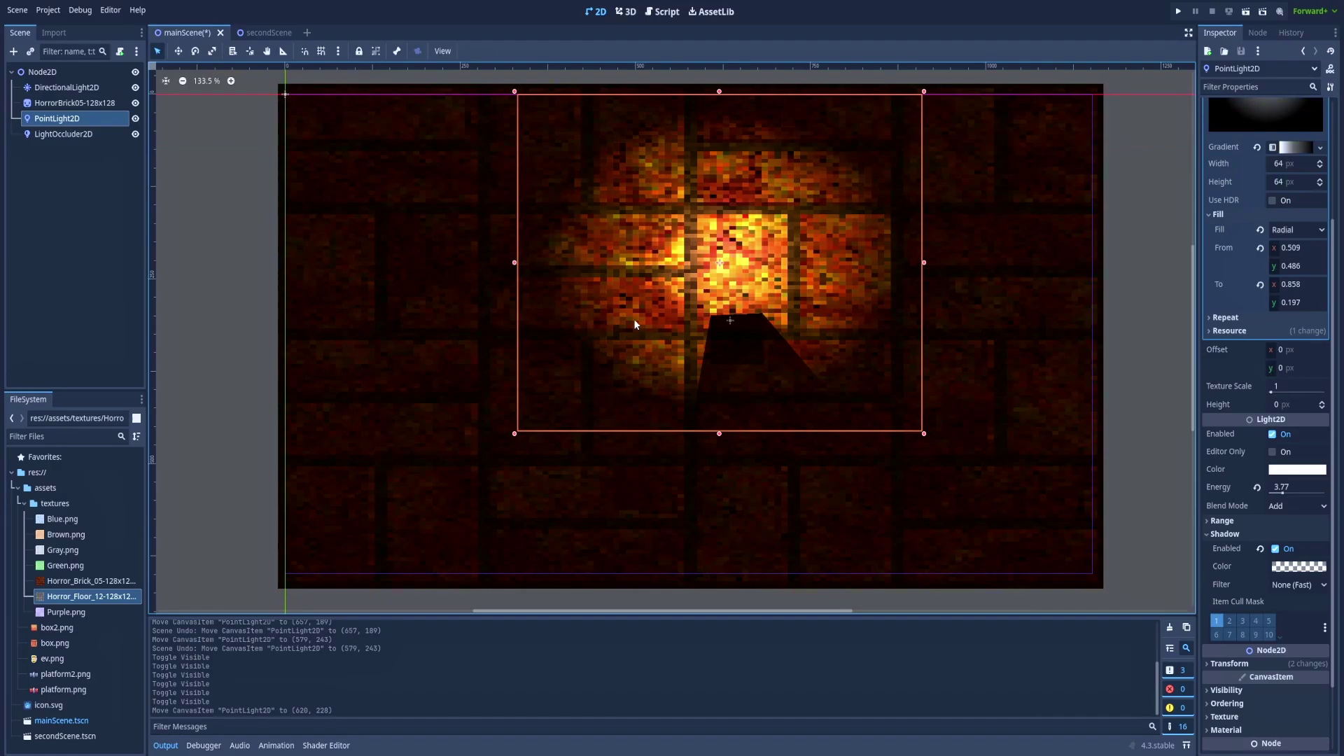
{"action": "key", "text": "ctrl+s"}
In secondScene, delete the old floor and DirectionalLight2D and add a HorrorFloor12 sprite scaled to (9.42, 5.51).
{"action": "left_click", "coordinate": [267, 33]}
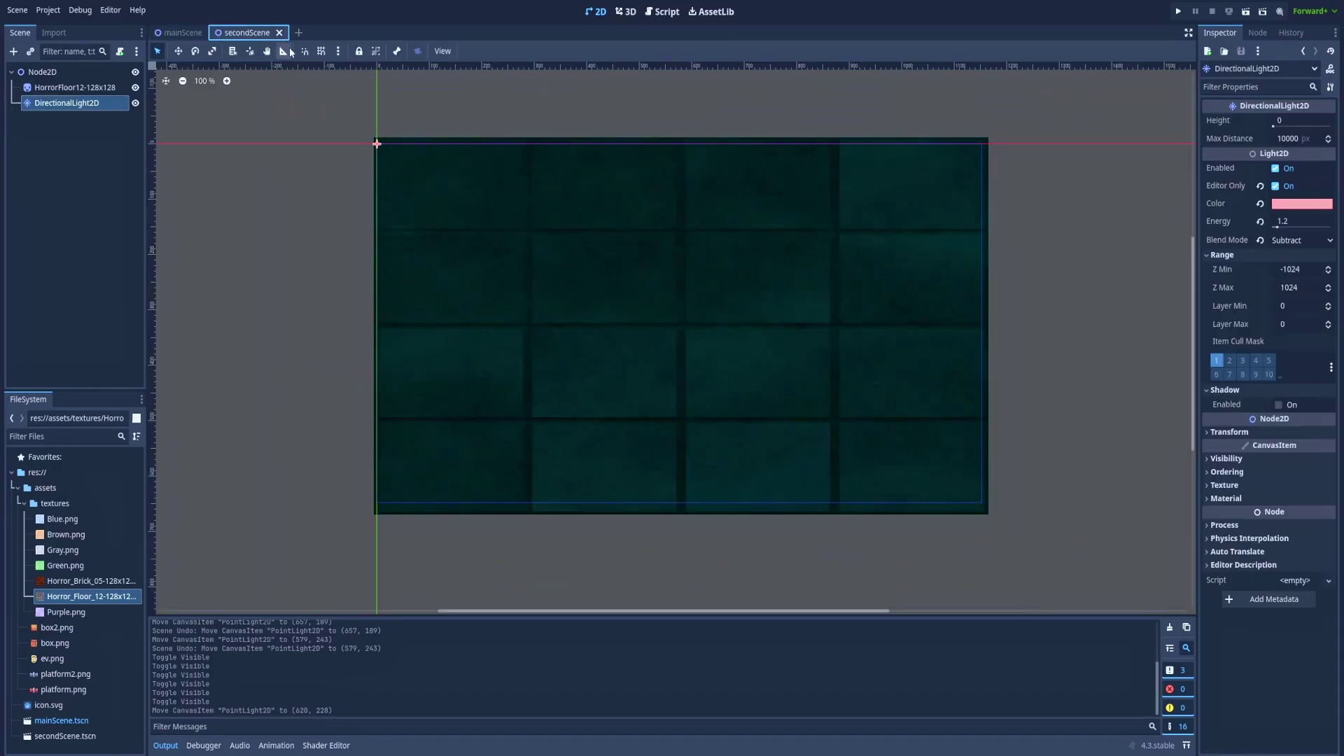
{"action": "key", "text": "Delete"}
{"action": "key", "text": "Delete"}
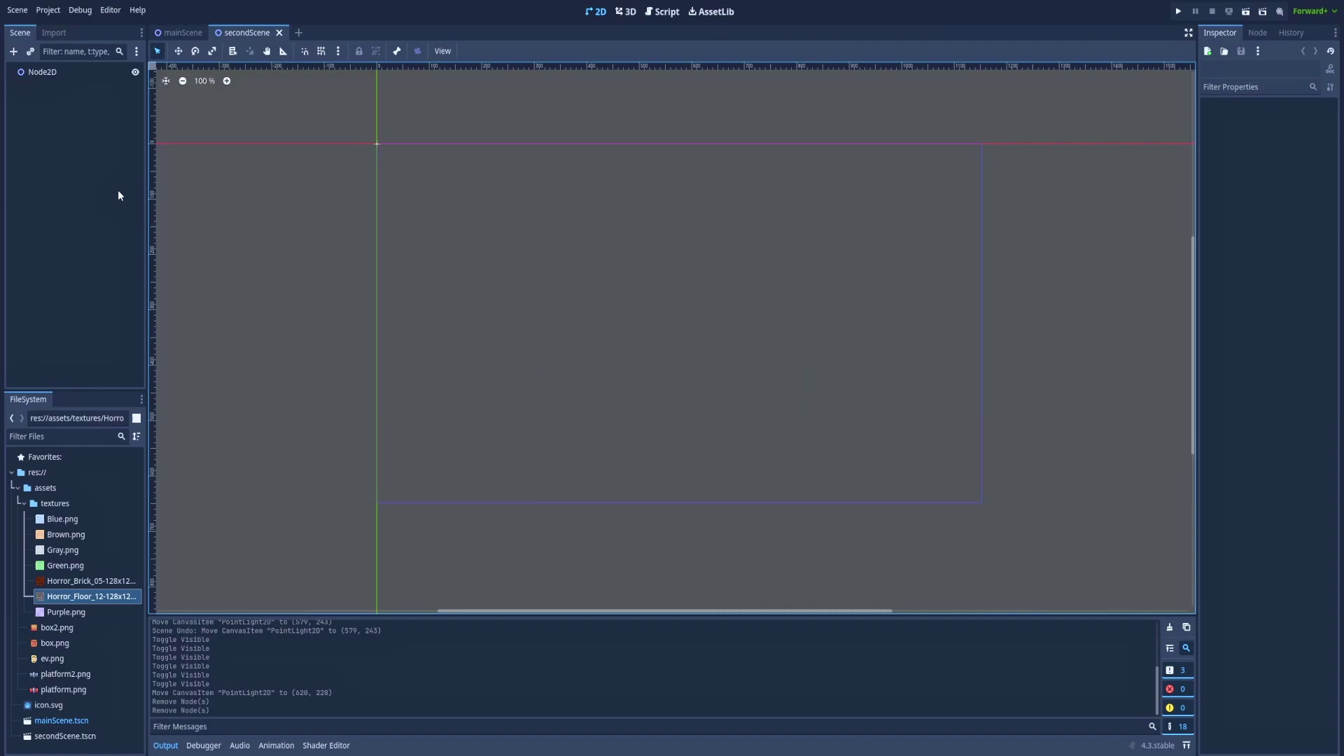
{"action": "left_click_drag", "start_coordinate": [70, 599], "coordinate": [1001, 525]}
{"action": "key", "text": "ctrl+z"}
{"action": "left_click", "coordinate": [86, 142]}
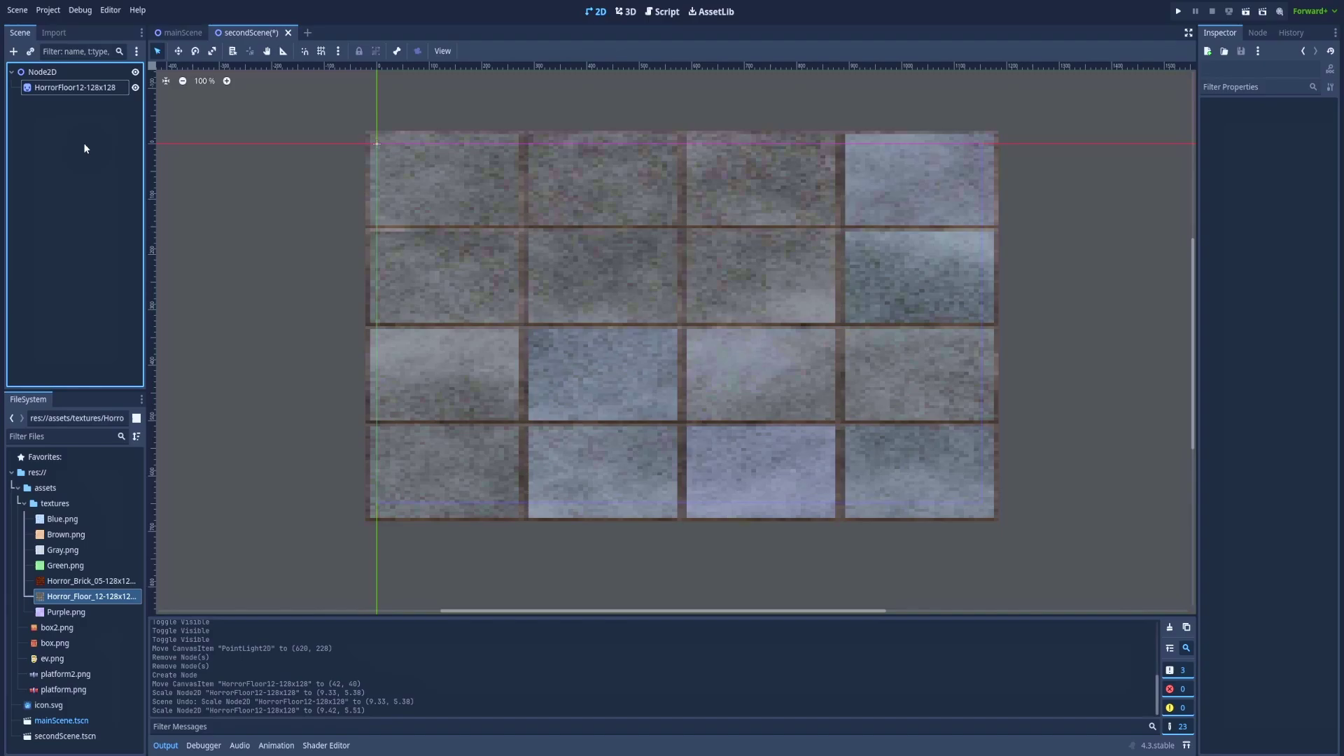
Add a PointLight2D child under the root Node2D.
{"action": "left_click", "coordinate": [50, 72]}
{"action": "right_click", "coordinate": [49, 72]}
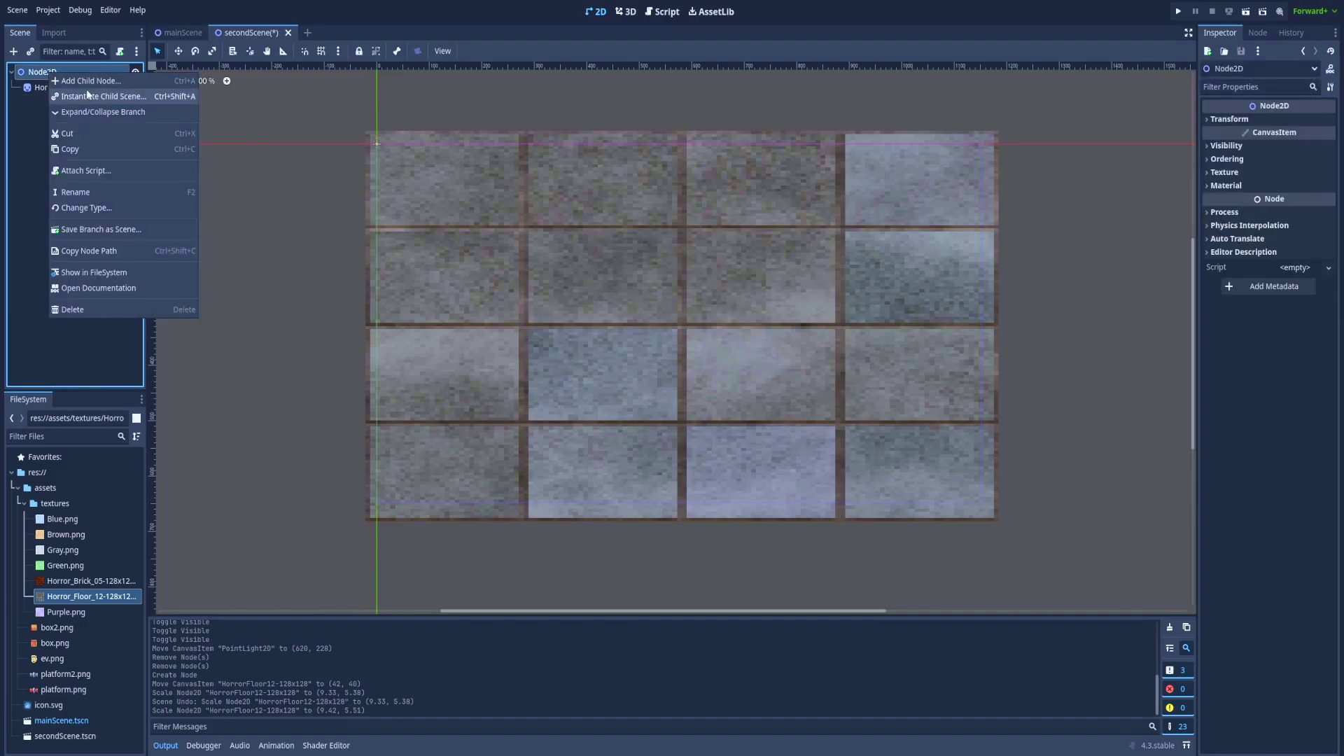
{"action": "left_click", "coordinate": [87, 81]}
{"action": "type", "text": "point"}
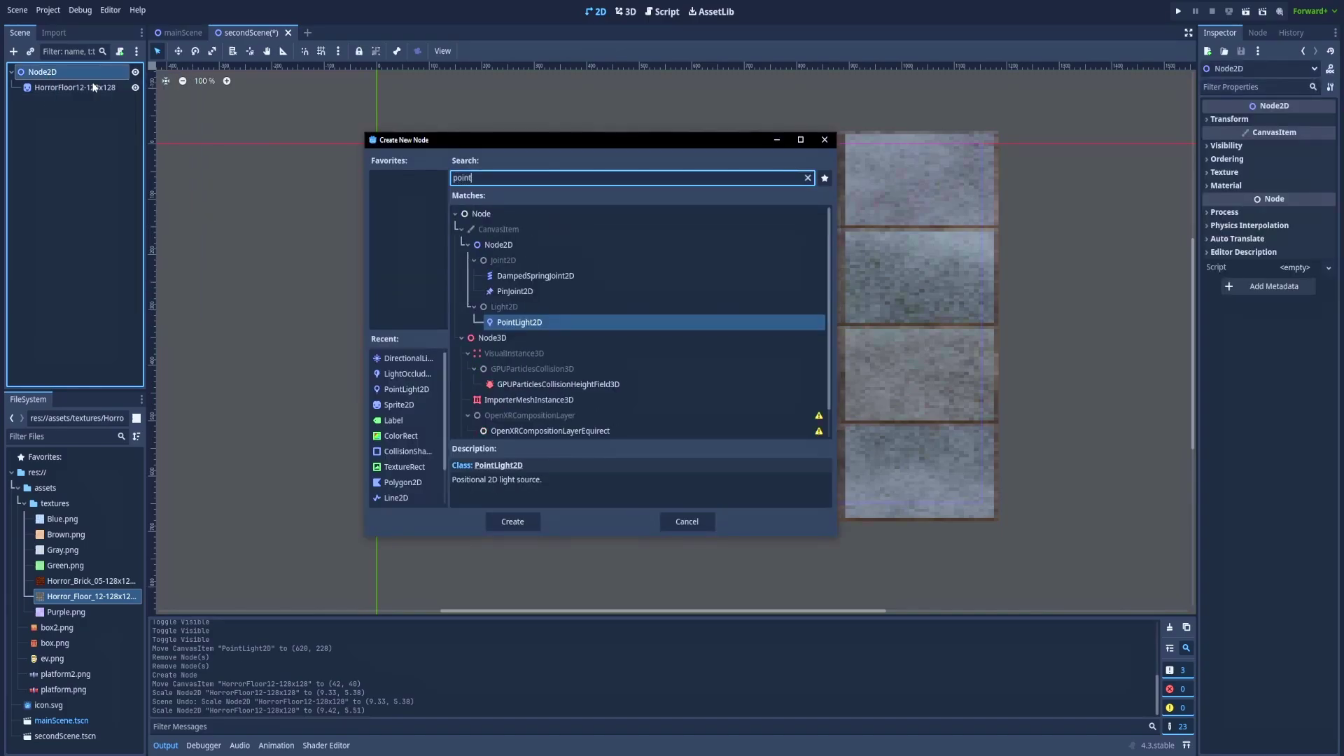
{"action": "key", "text": "Return"}
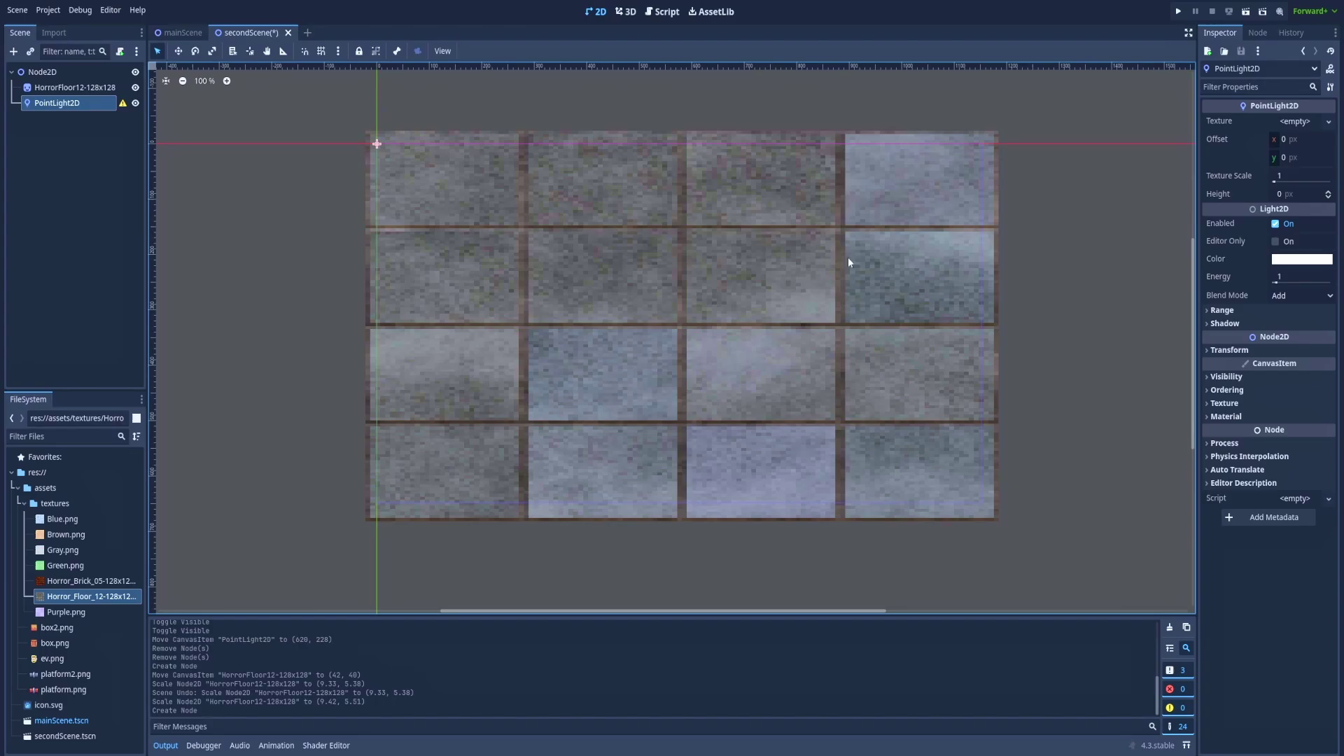
Give the light a new GradientTexture2D, scale it to 2.41, and move it to (469, 346).
{"action": "left_click", "coordinate": [1328, 123]}
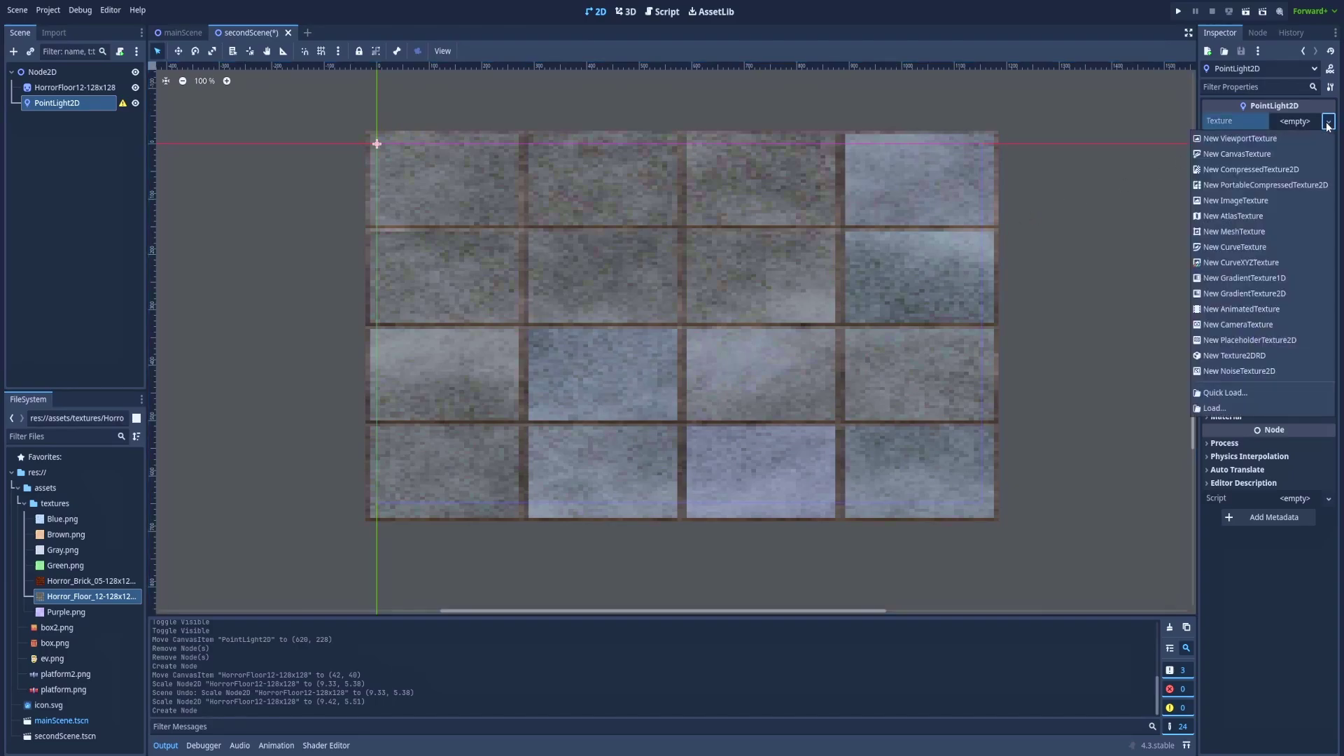
{"action": "left_click", "coordinate": [1251, 294]}
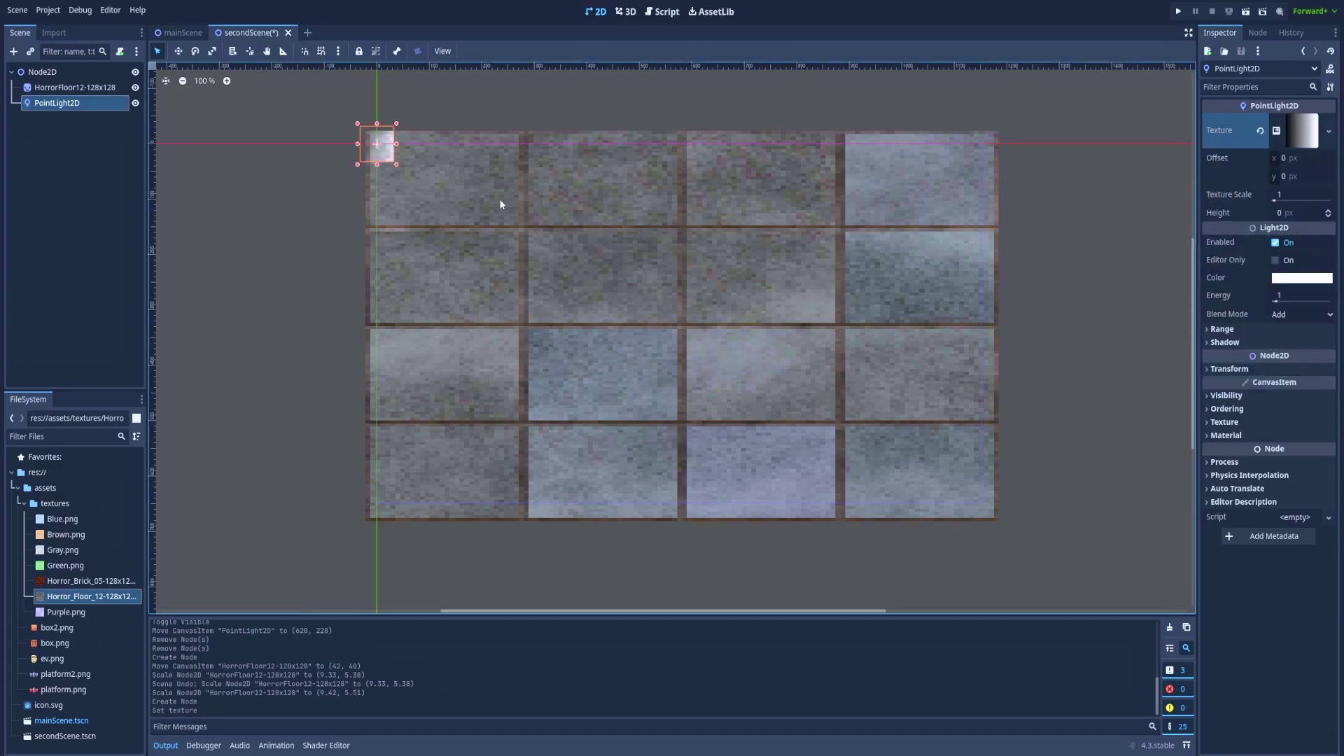
{"action": "left_click_drag", "start_coordinate": [357, 124], "coordinate": [717, 336]}
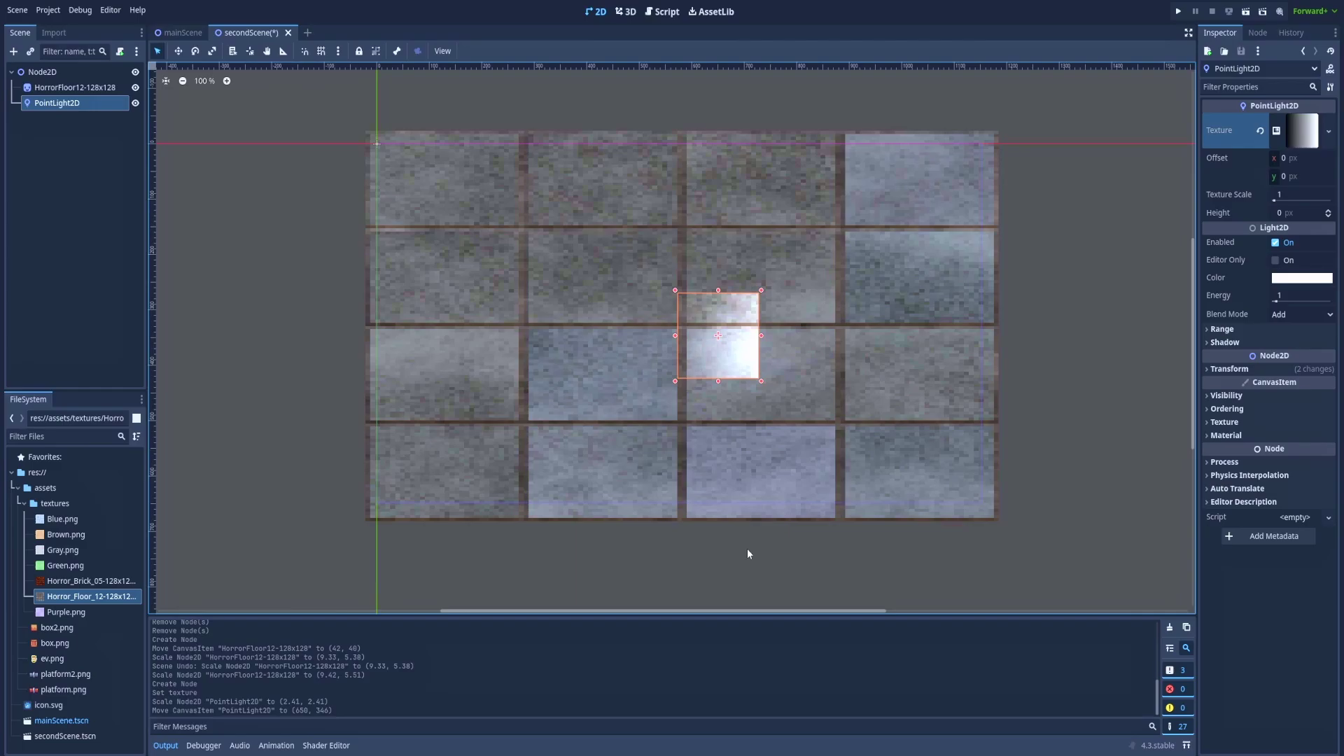
{"action": "left_click", "coordinate": [1302, 140]}
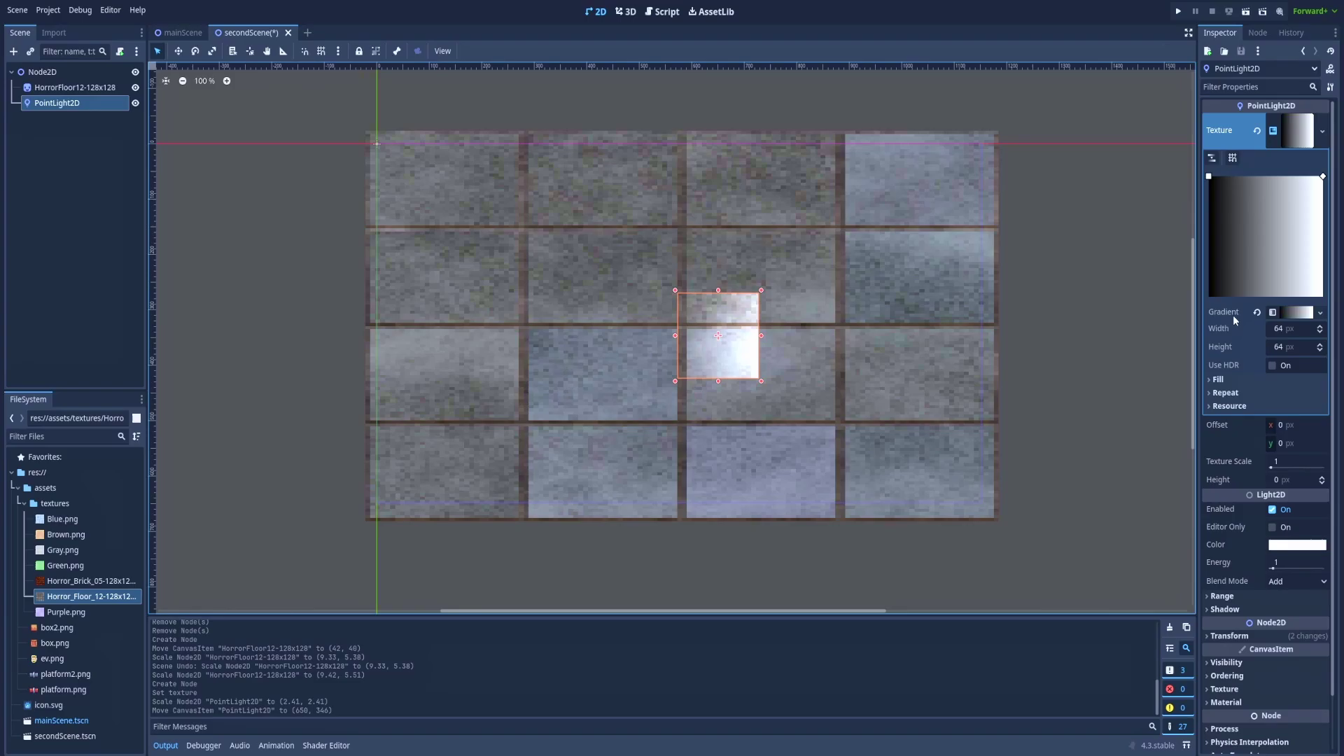
Set the gradient texture to Radial fill from (0.509, 0.491) to (0.812, 0.142).
{"action": "left_click", "coordinate": [1234, 381]}
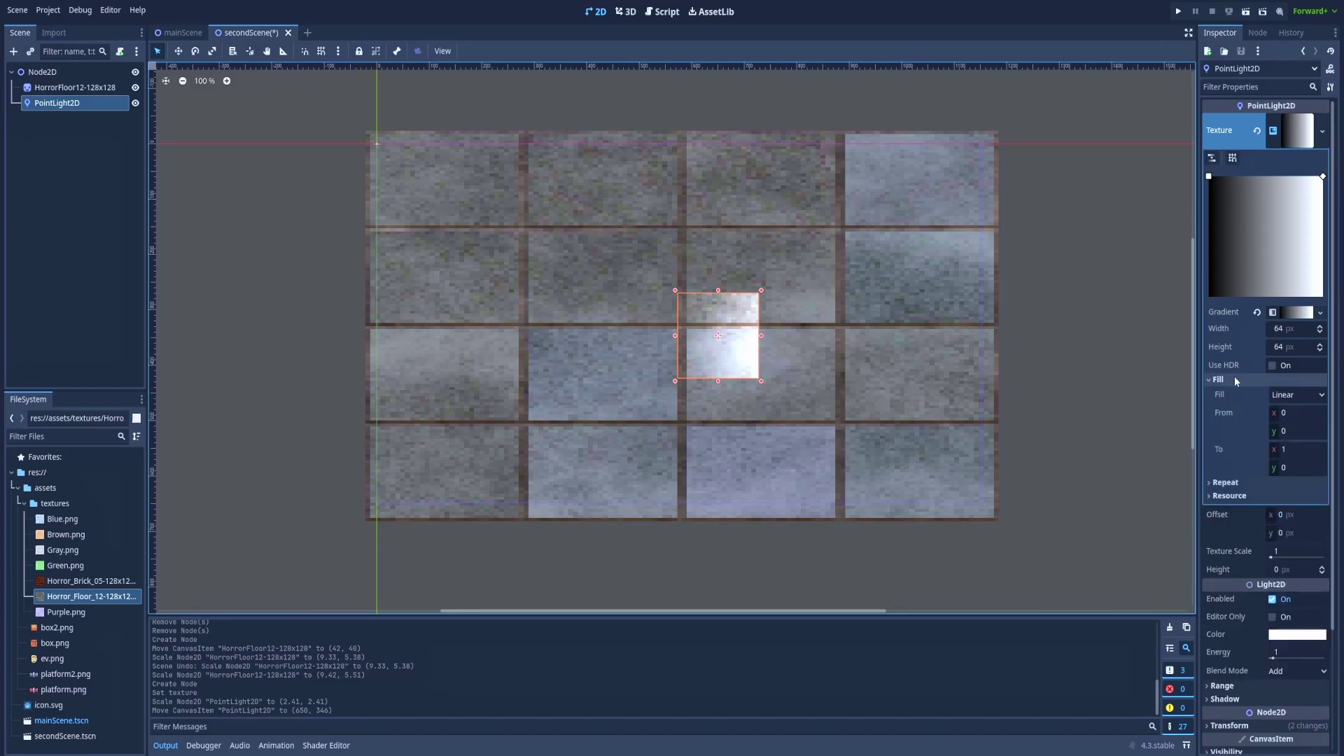
{"action": "left_click", "coordinate": [1303, 397]}
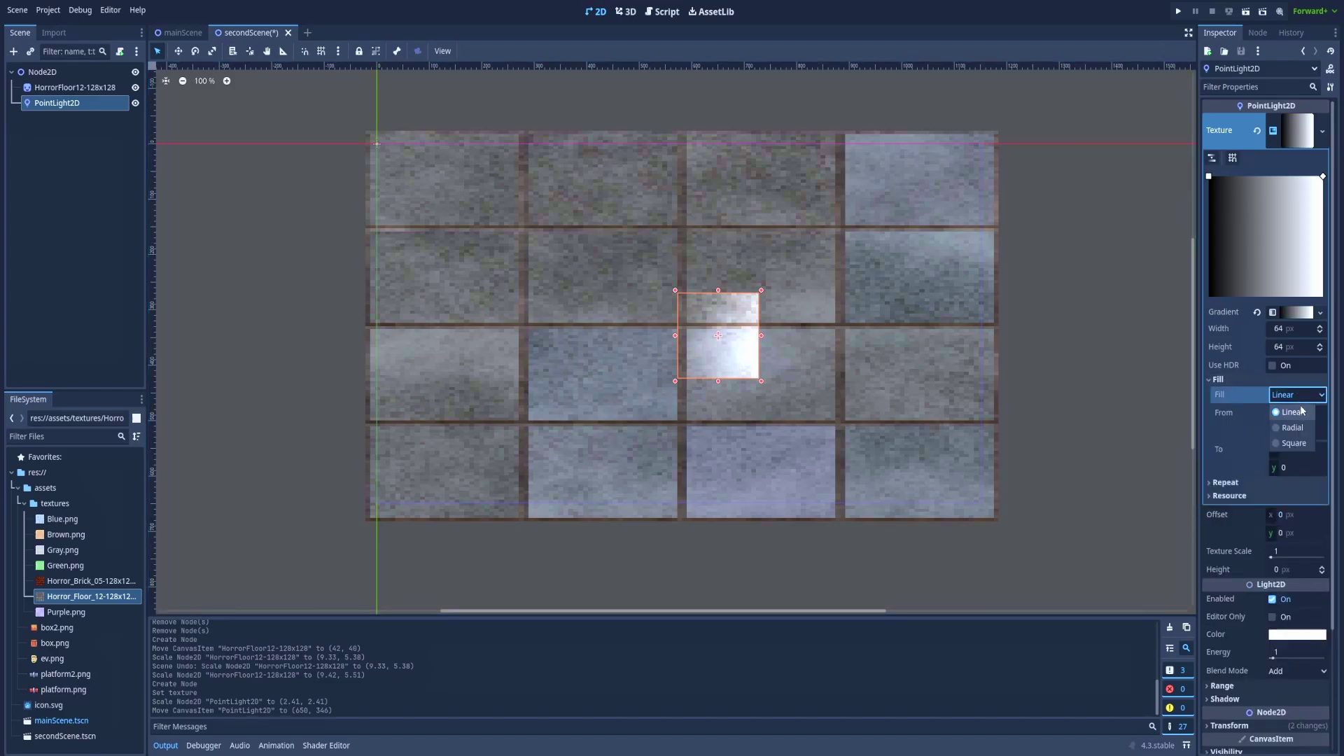
{"action": "left_click", "coordinate": [1292, 428]}
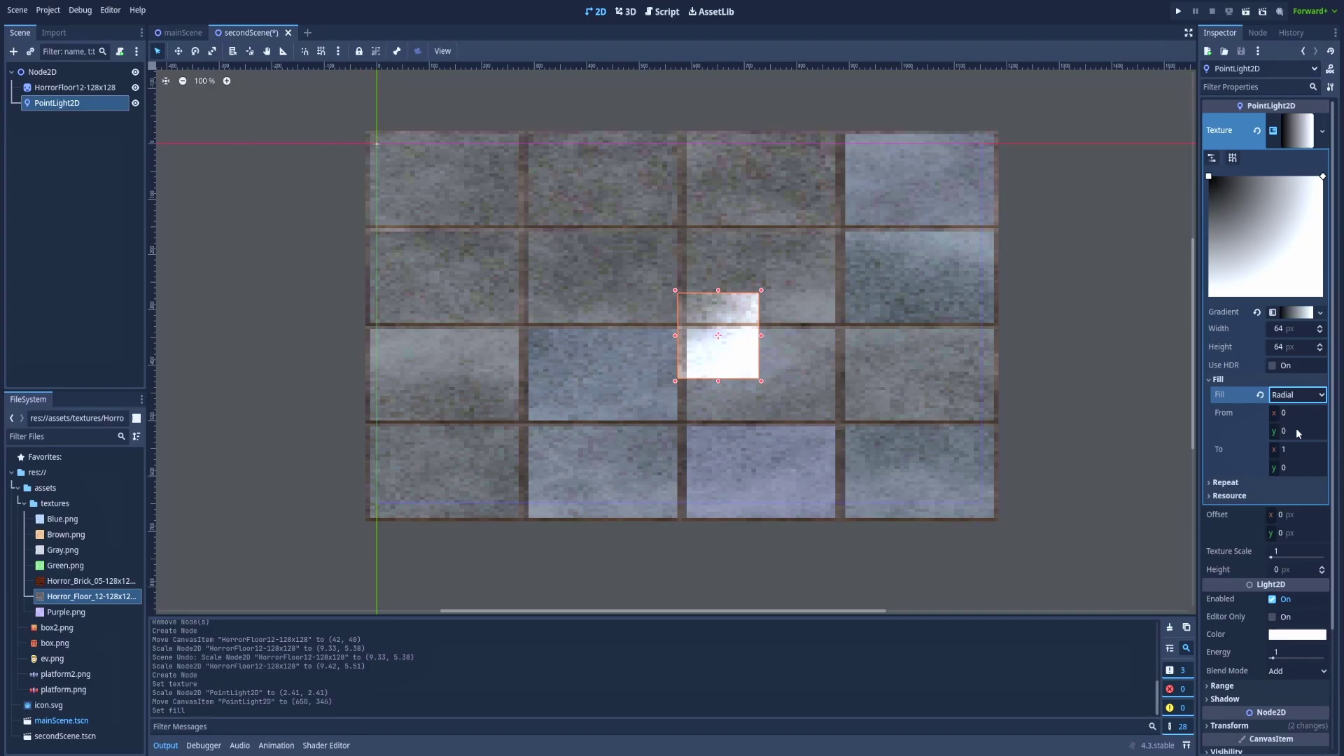
{"action": "left_click_drag", "start_coordinate": [1210, 178], "coordinate": [1267, 240]}
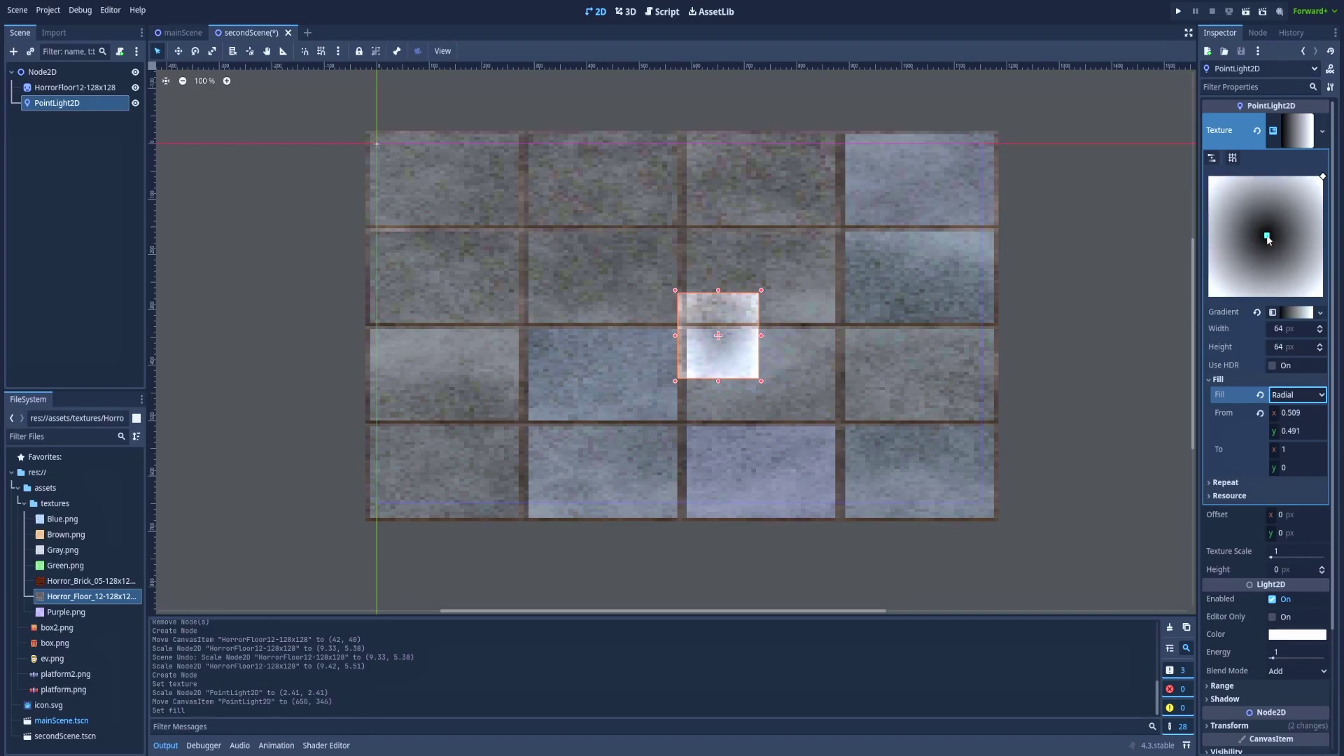
{"action": "left_click_drag", "start_coordinate": [1323, 176], "coordinate": [1302, 194]}
{"action": "left_click", "coordinate": [1295, 312]}
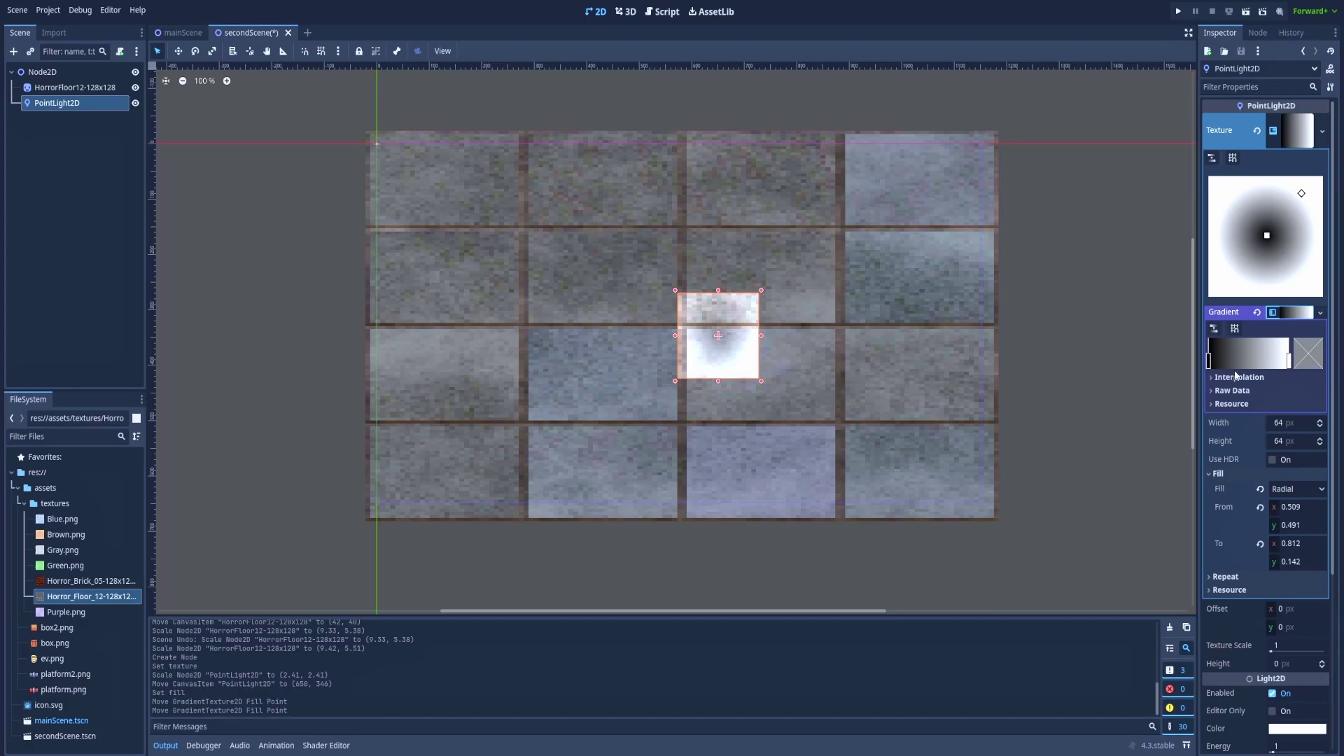
Shift the black gradient stop inward and add grey and dark intermediate stops.
{"action": "left_click_drag", "start_coordinate": [1209, 363], "coordinate": [1272, 364]}
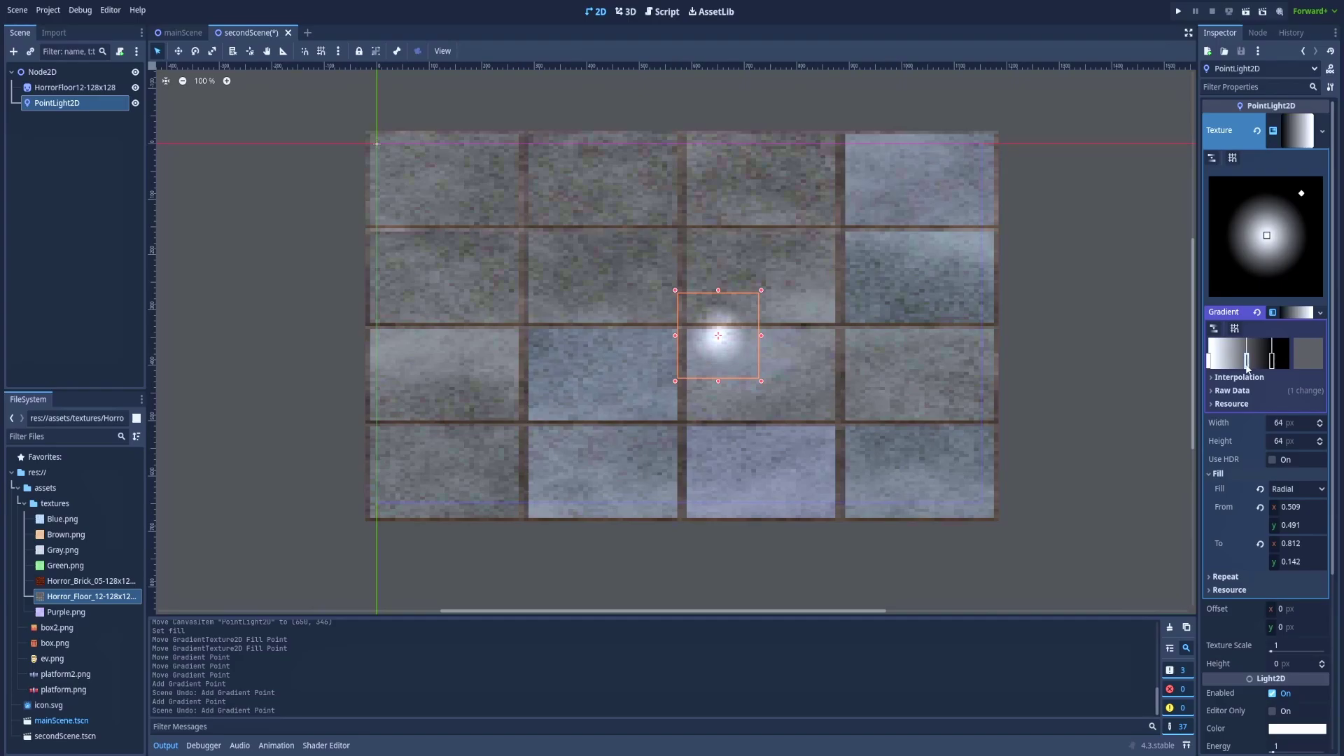
{"action": "left_click", "coordinate": [1235, 363]}
{"action": "key", "text": "ctrl+z"}
{"action": "left_click", "coordinate": [1235, 363]}
{"action": "key", "text": "ctrl+z"}
{"action": "left_click", "coordinate": [1233, 362]}
{"action": "left_click", "coordinate": [1251, 363]}
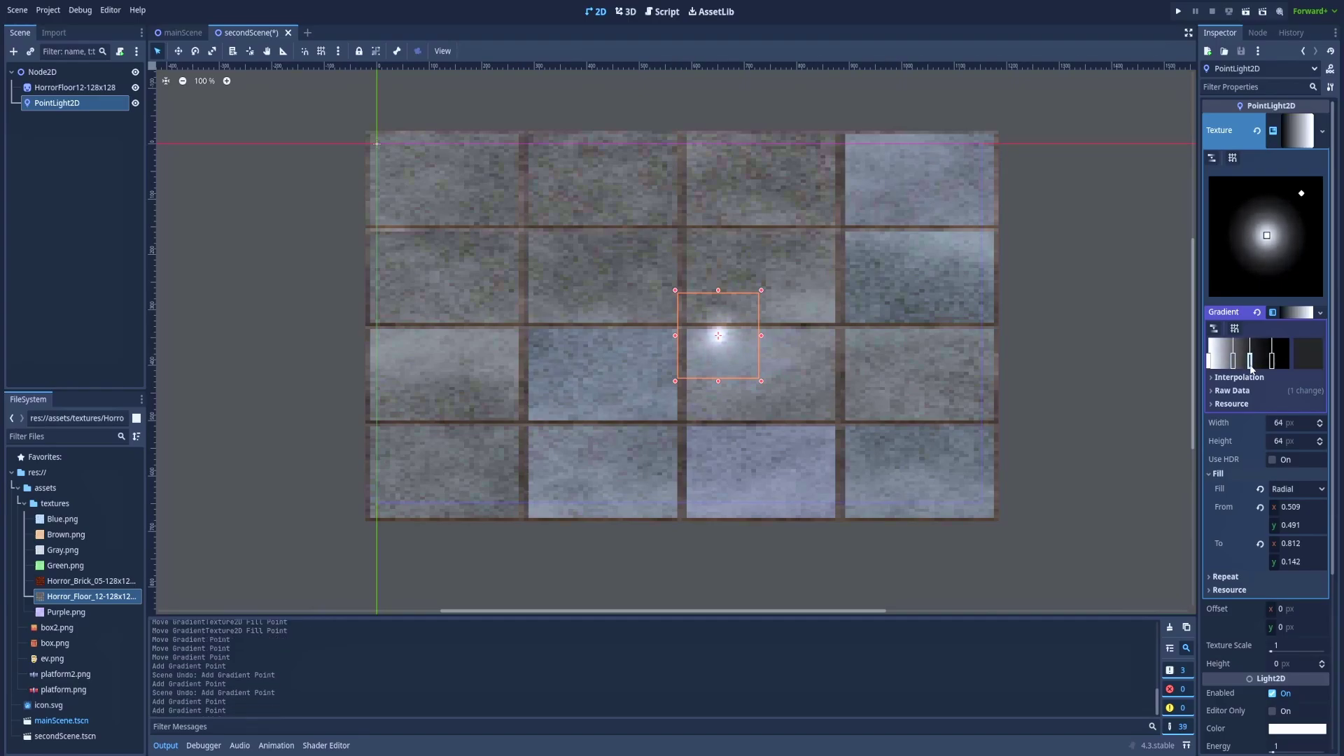
Recolour the white gradient stop light blue.
{"action": "left_click", "coordinate": [1210, 361]}
{"action": "left_click", "coordinate": [1308, 354]}
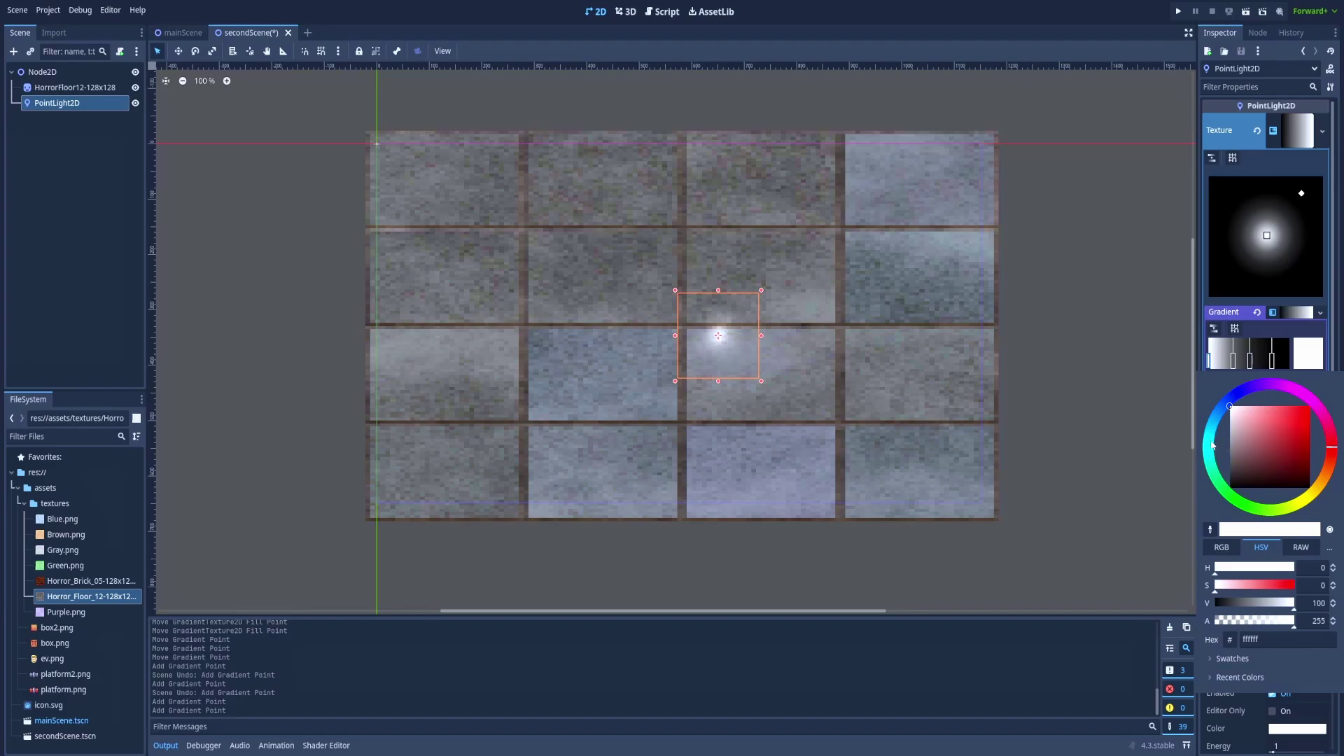
{"action": "mouse_move", "coordinate": [1213, 446]}
{"action": "left_mouse_down"}
{"action": "mouse_move", "coordinate": [1211, 414]}
{"action": "mouse_move", "coordinate": [1292, 404]}
{"action": "mouse_move", "coordinate": [1265, 406]}
{"action": "left_mouse_up"}
Move the point light to (663, 379) and set its Energy to 1.3.
{"action": "mouse_move", "coordinate": [713, 338]}
{"action": "left_mouse_down"}
{"action": "mouse_move", "coordinate": [725, 287]}
{"action": "mouse_move", "coordinate": [741, 337]}
{"action": "mouse_move", "coordinate": [707, 368]}
{"action": "mouse_move", "coordinate": [725, 357]}
{"action": "left_mouse_up"}
{"action": "scroll", "coordinate": [1267, 490], "scroll_direction": "down", "scroll_amount": 5}
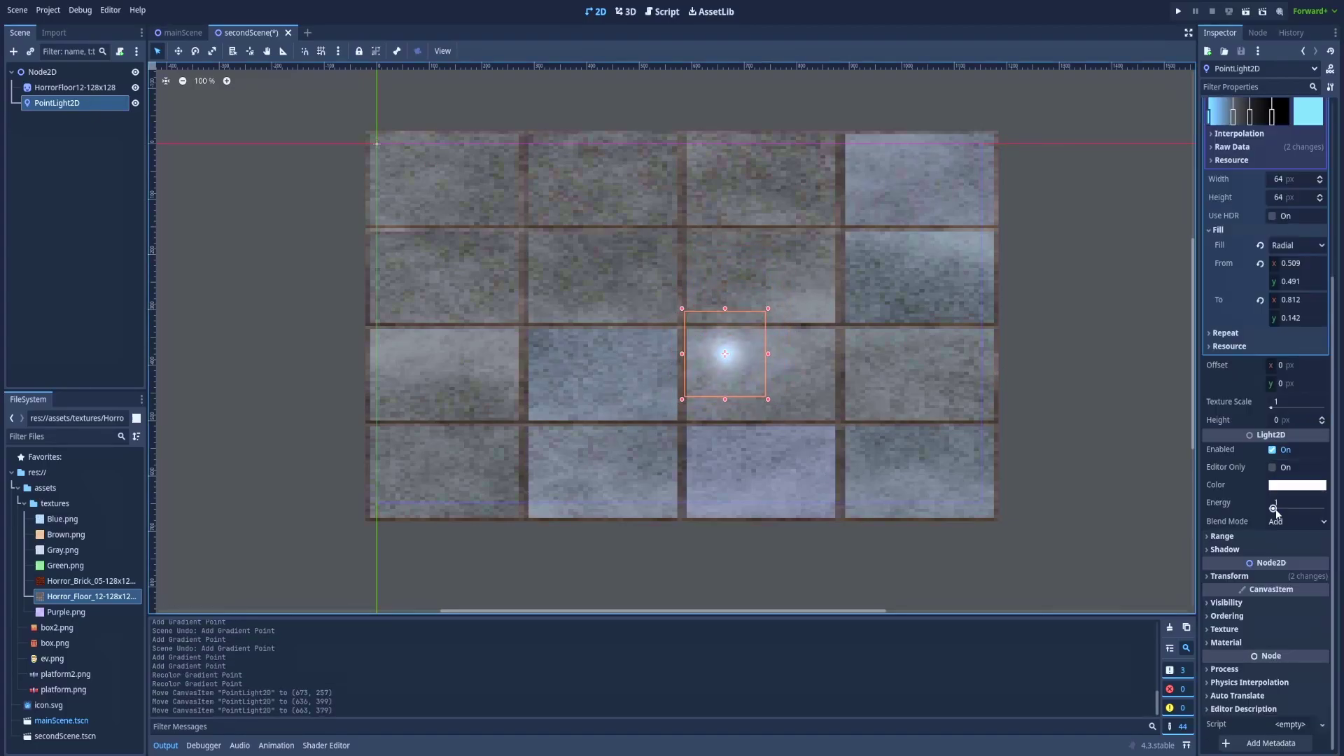
{"action": "mouse_move", "coordinate": [1272, 510]}
{"action": "left_mouse_down"}
{"action": "mouse_move", "coordinate": [1288, 510]}
{"action": "mouse_move", "coordinate": [1282, 522]}
{"action": "mouse_move", "coordinate": [1287, 506]}
{"action": "left_mouse_up"}
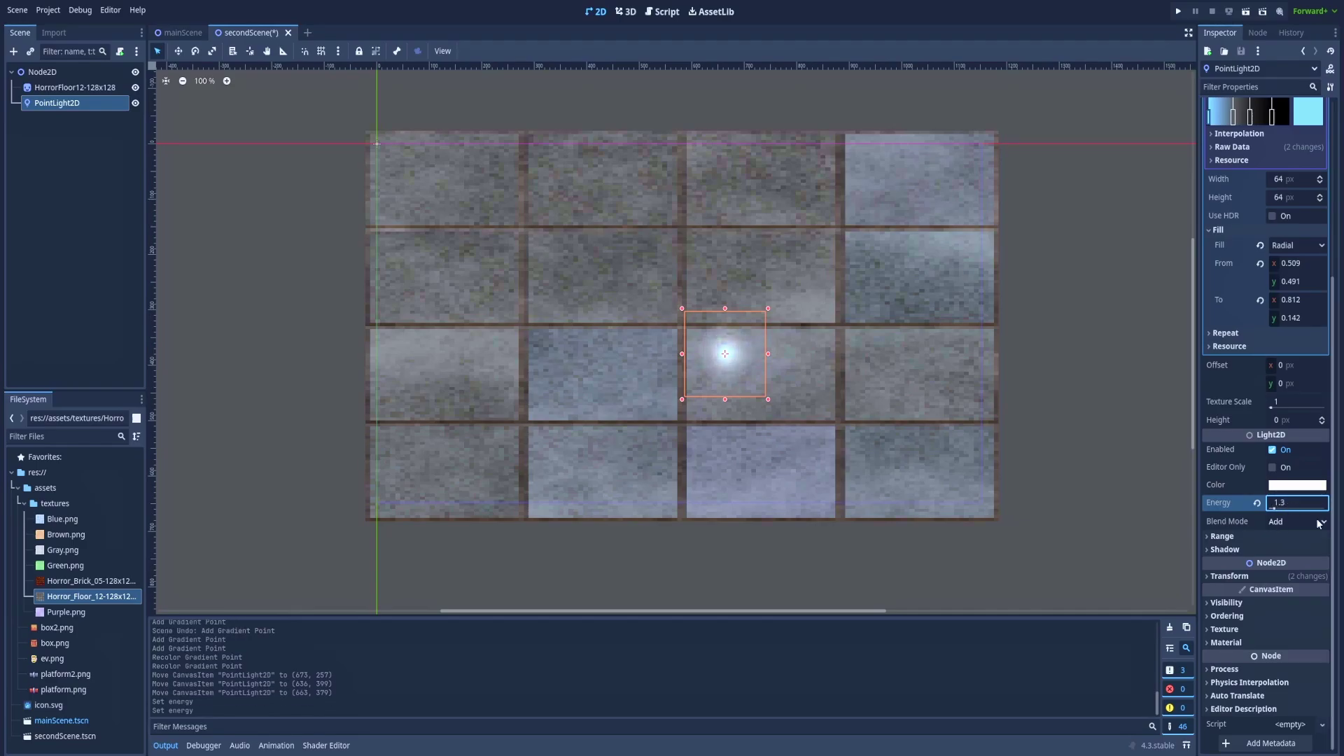
Add a DirectionalLight2D child under the root Node2D.
{"action": "left_click", "coordinate": [42, 125]}
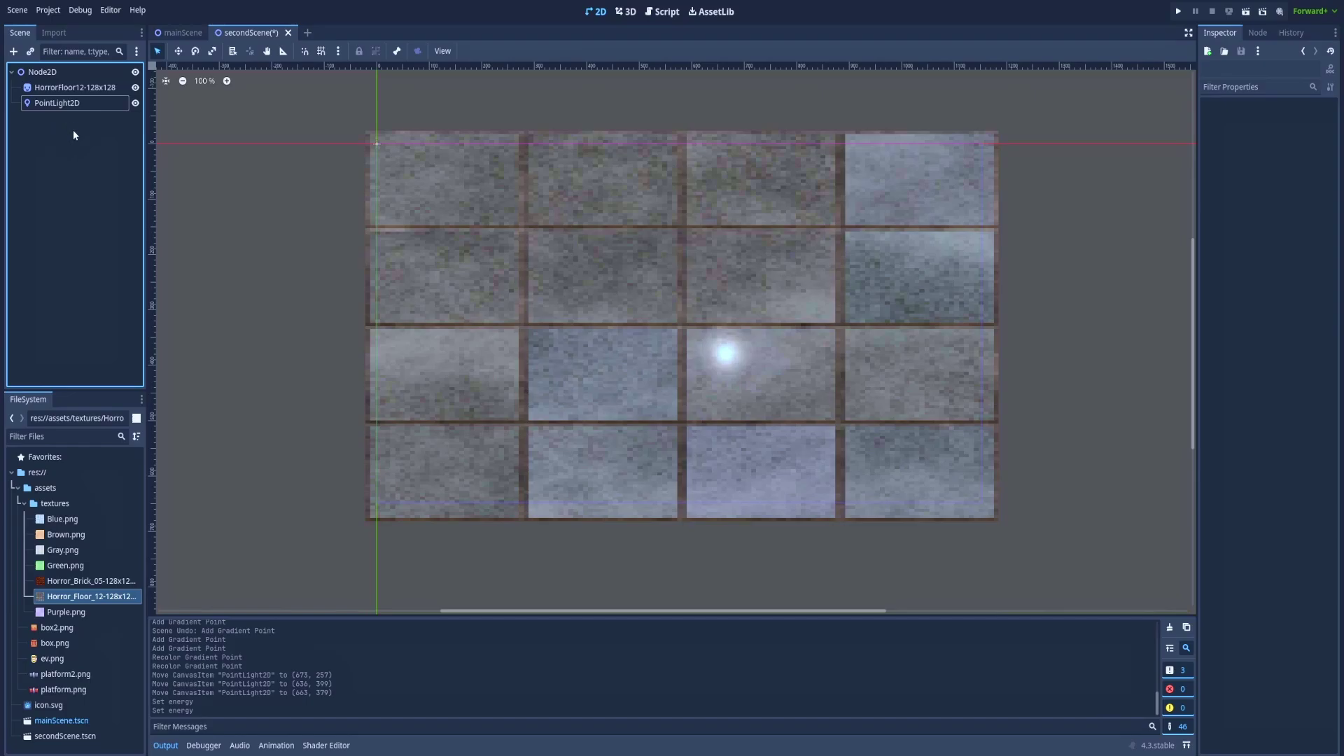
{"action": "right_click", "coordinate": [60, 71]}
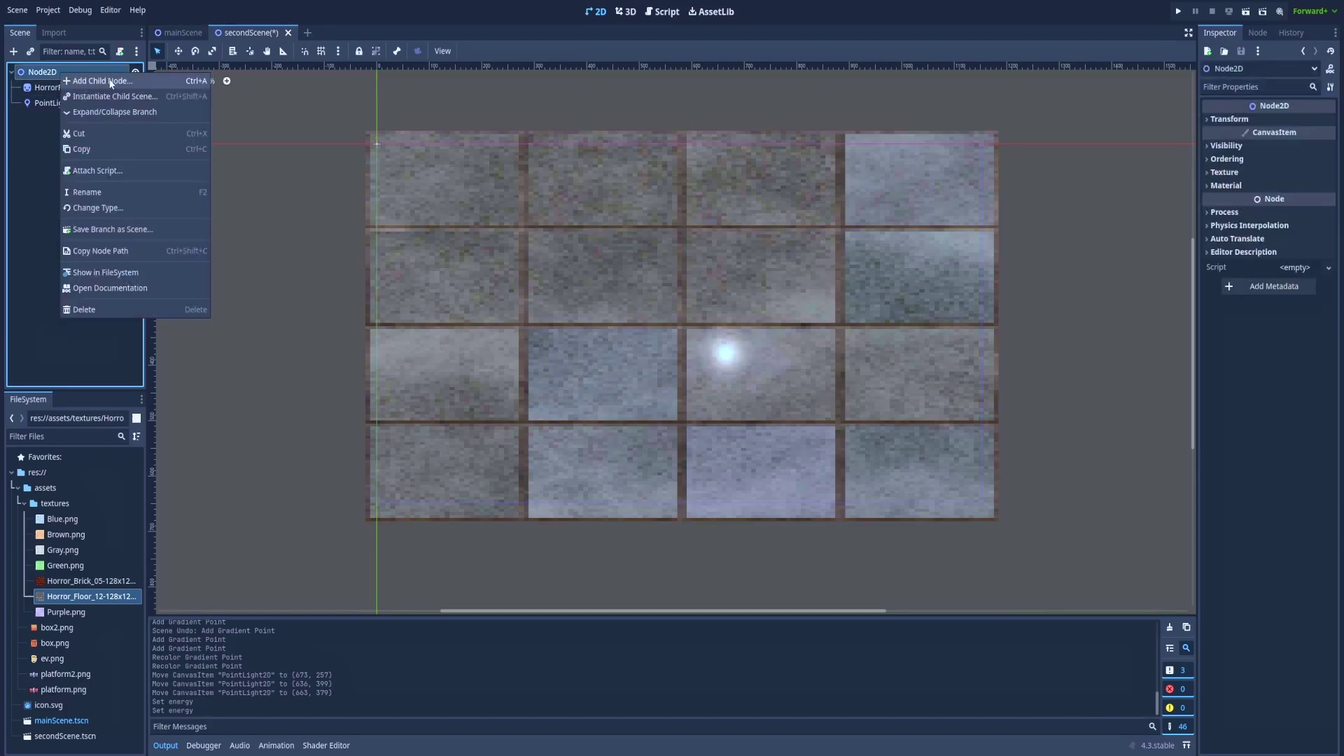
{"action": "left_click", "coordinate": [102, 81]}
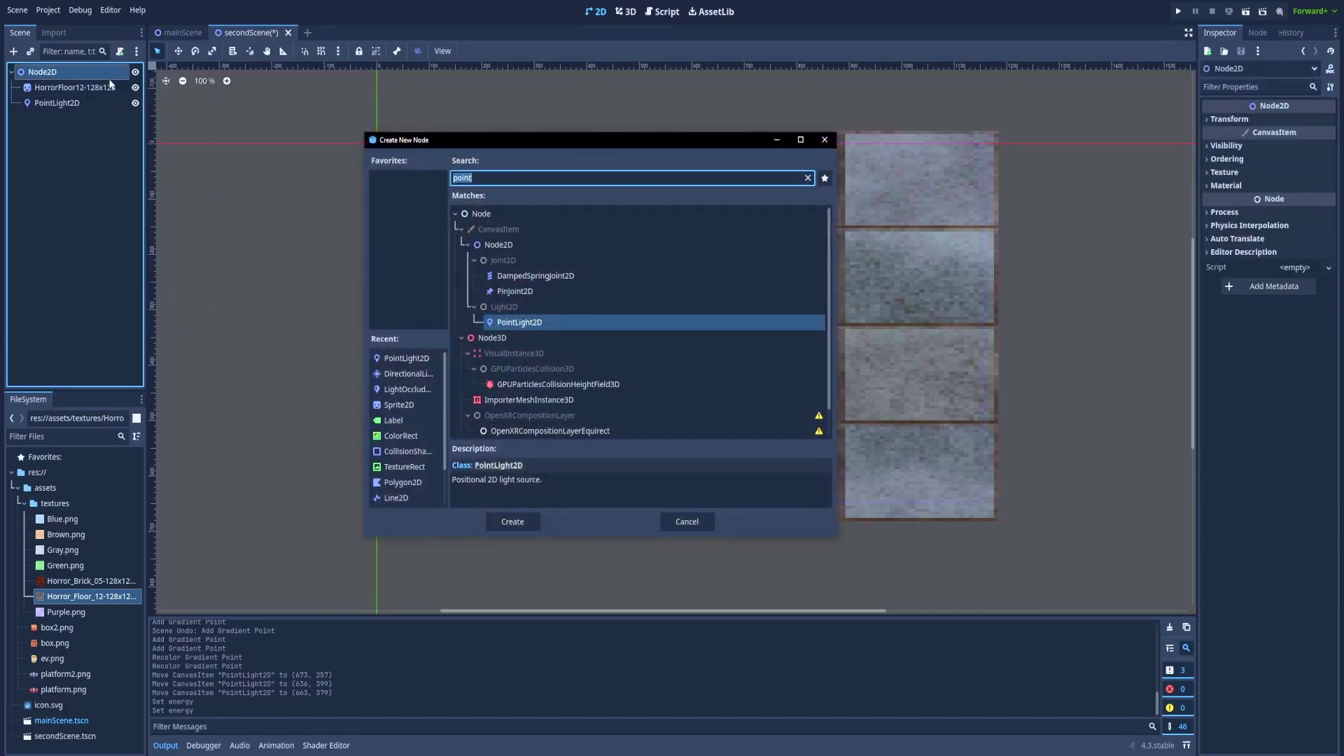
{"action": "type", "text": "dire"}
{"action": "key", "text": "Return"}
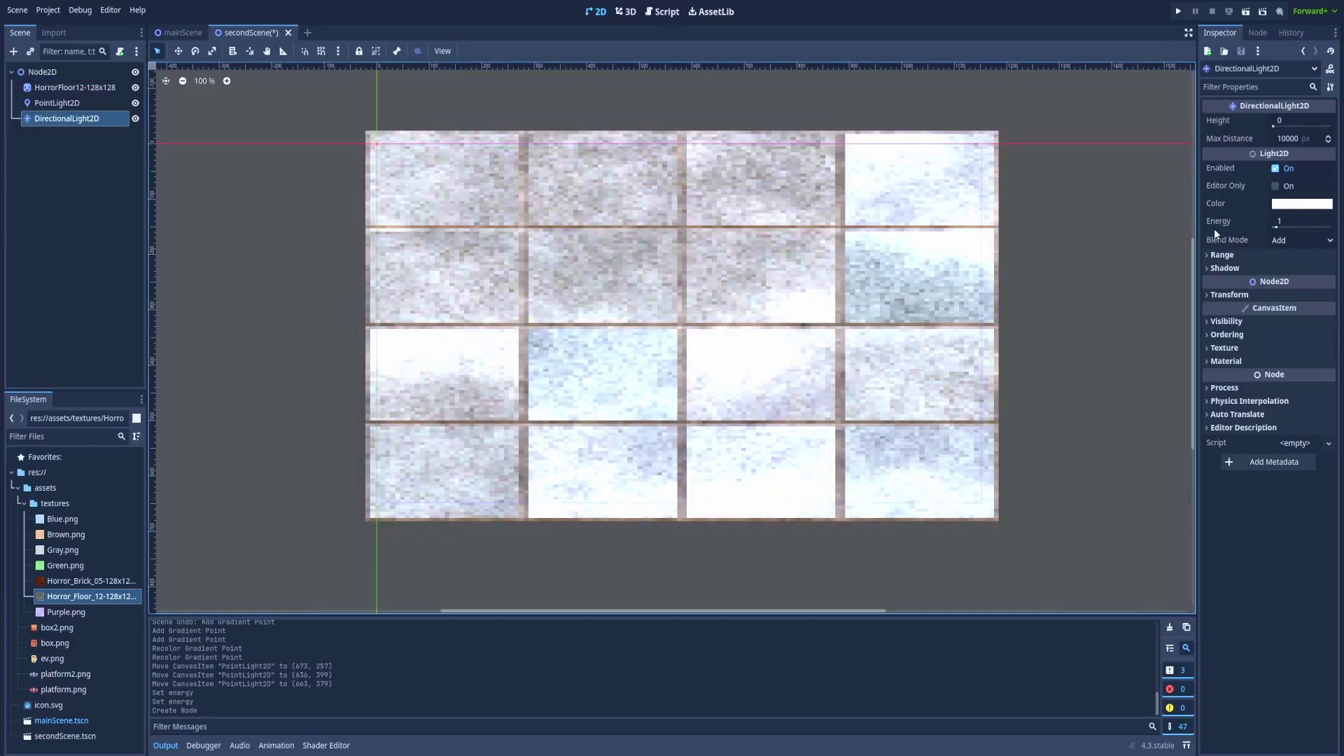
Set the directional light's Blend Mode to Subtract and its colour to light blue.
{"action": "left_click", "coordinate": [1298, 240]}
{"action": "left_click", "coordinate": [1296, 272]}
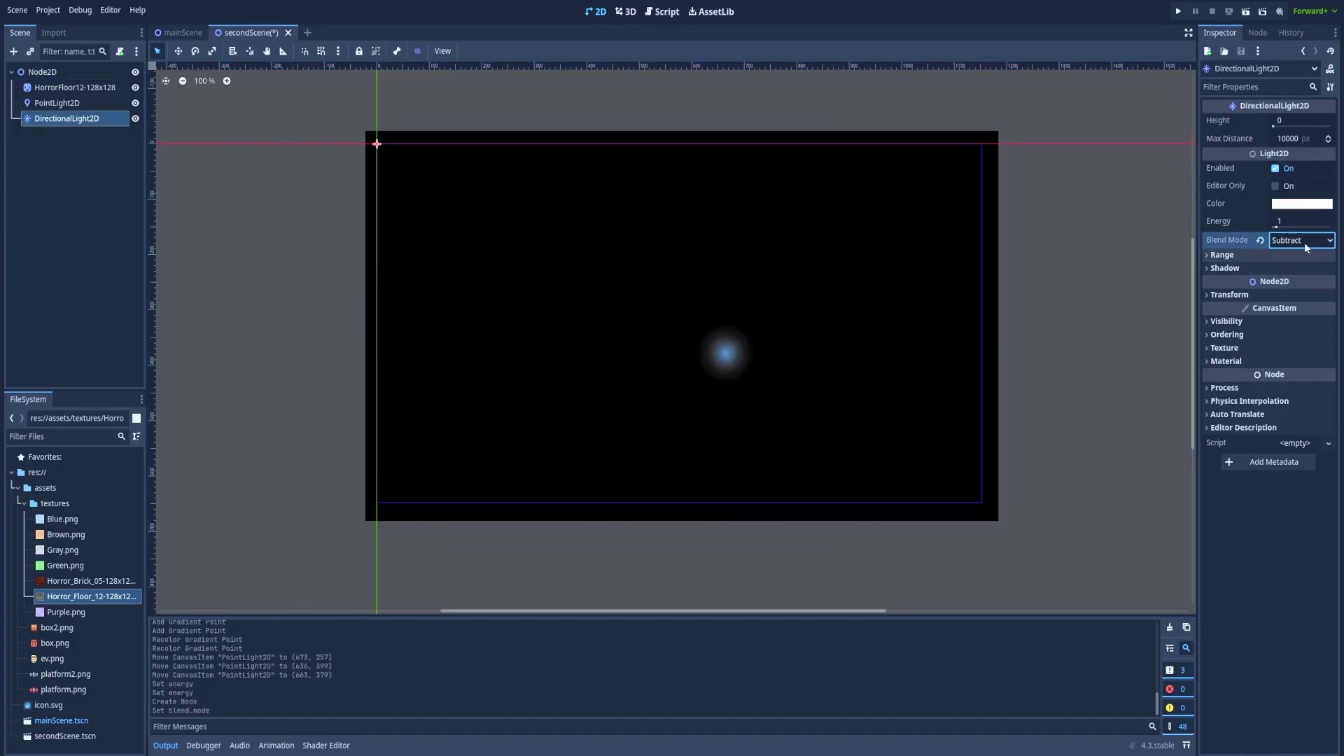
{"action": "left_click", "coordinate": [1302, 203]}
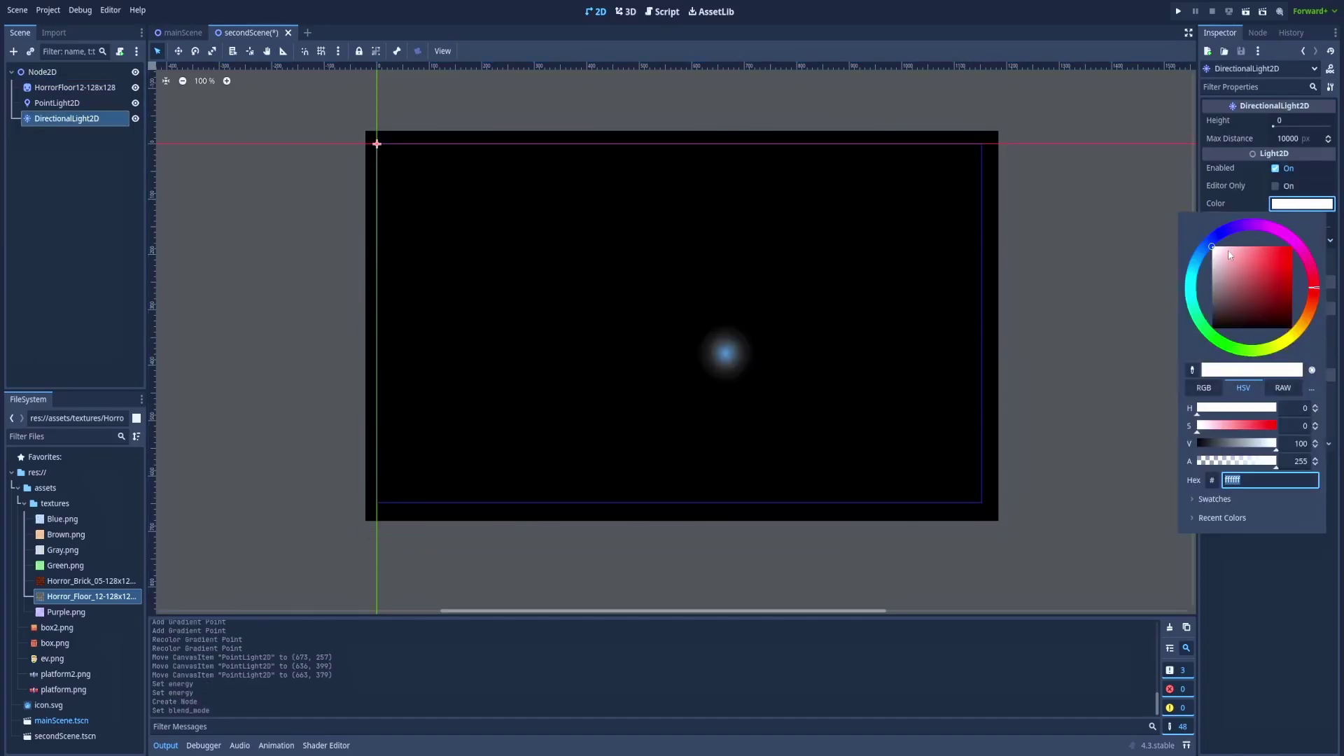
{"action": "left_click", "coordinate": [1240, 248]}
{"action": "left_click_drag", "start_coordinate": [1196, 280], "coordinate": [1185, 267]}
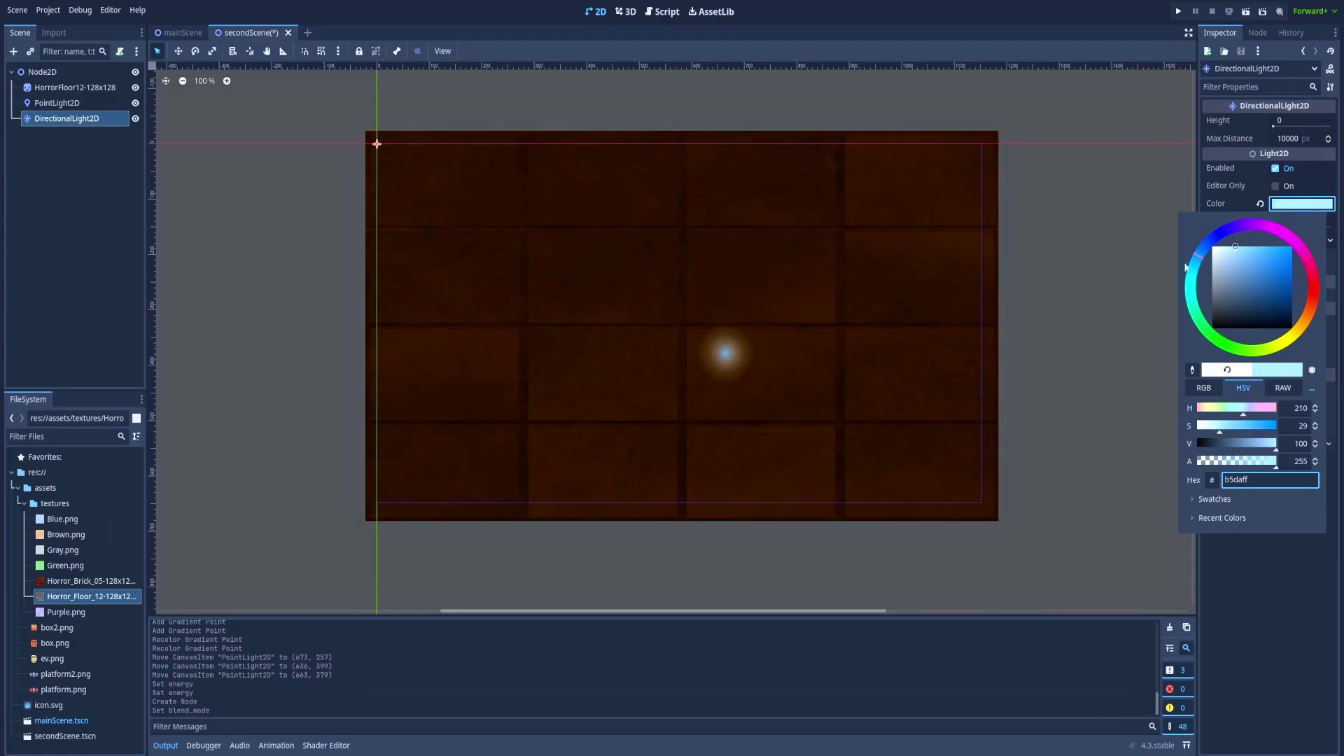
Scale the point light to 7.81 at (967, 328), touching up the directional light's blue.
{"action": "left_click", "coordinate": [48, 103]}
{"action": "left_click_drag", "start_coordinate": [768, 309], "coordinate": [793, 350]}
{"action": "left_click", "coordinate": [67, 118]}
{"action": "left_click", "coordinate": [1302, 204]}
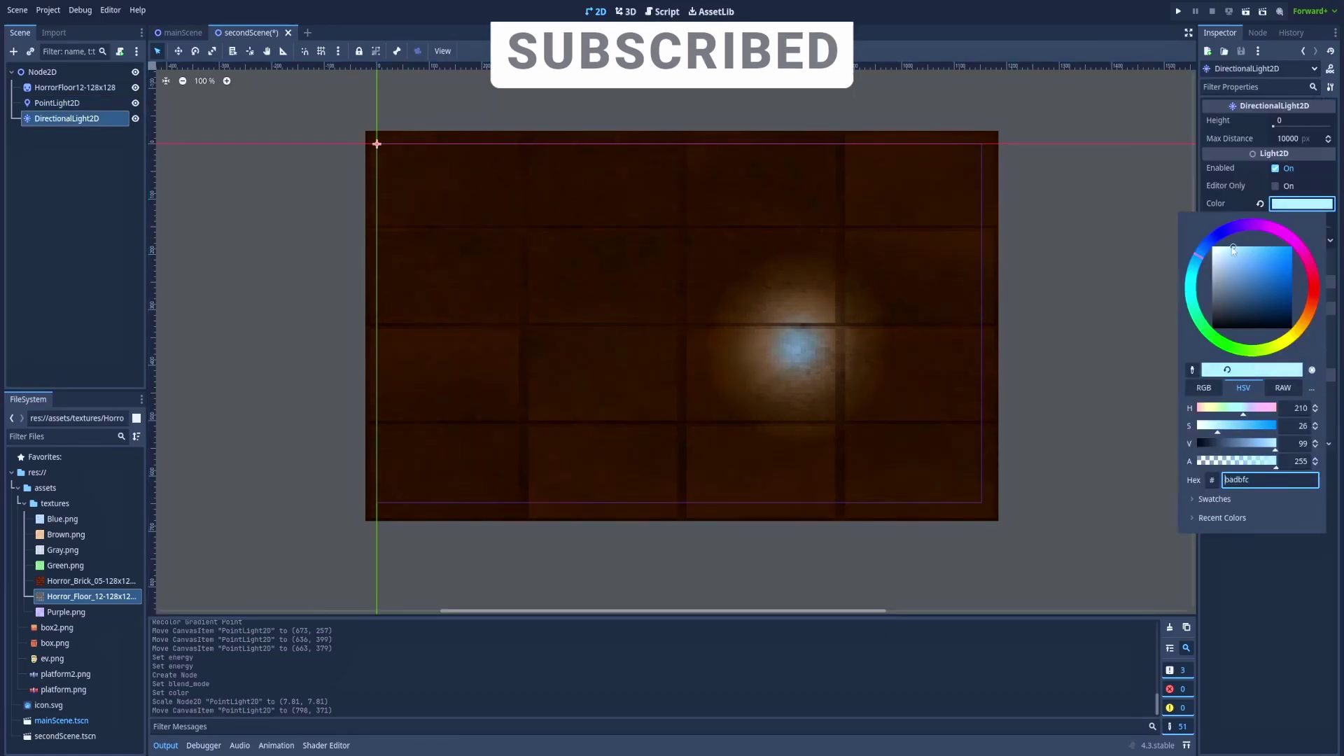
{"action": "left_click", "coordinate": [802, 342]}
{"action": "left_click", "coordinate": [798, 346]}
{"action": "left_click_drag", "start_coordinate": [785, 362], "coordinate": [884, 326]}
Undo the last light move, revert a texture scale change to 1, and raise Energy to 1.76.
{"action": "key", "text": "ctrl+z"}
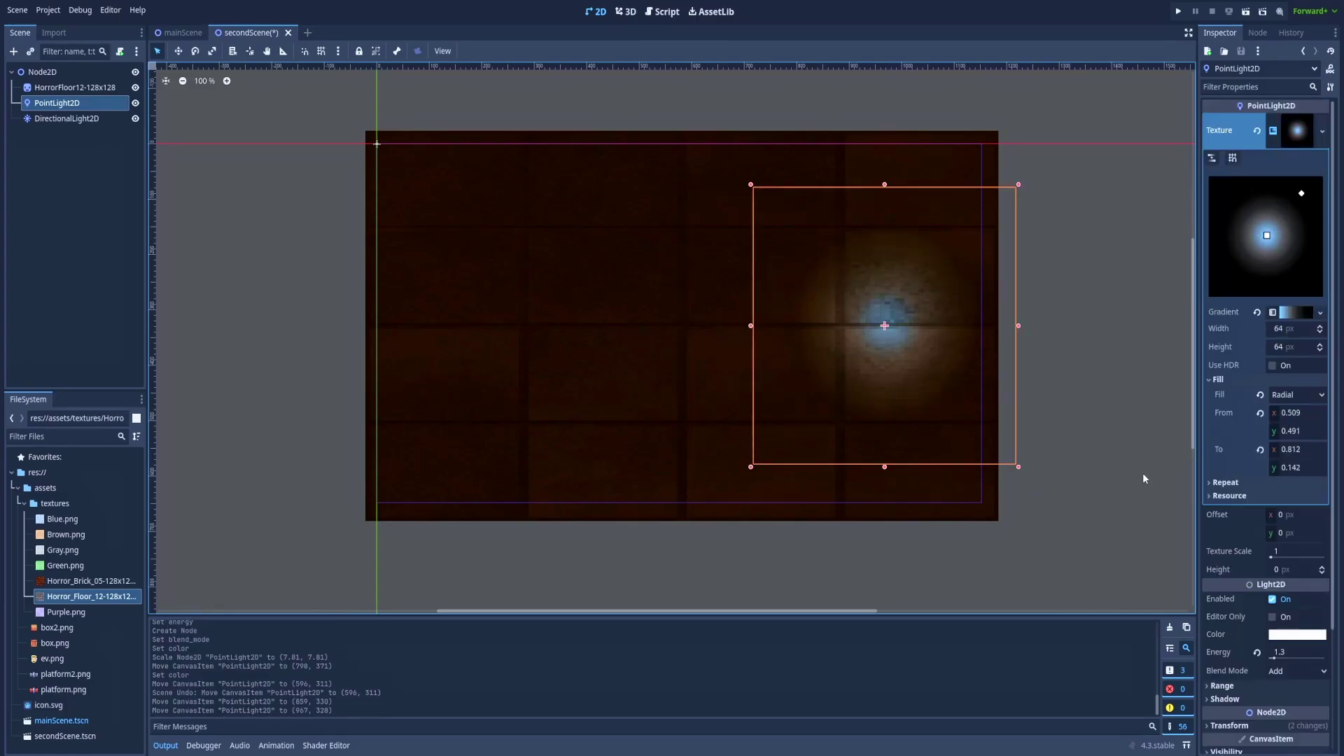
{"action": "left_click_drag", "start_coordinate": [1274, 553], "coordinate": [1272, 560]}
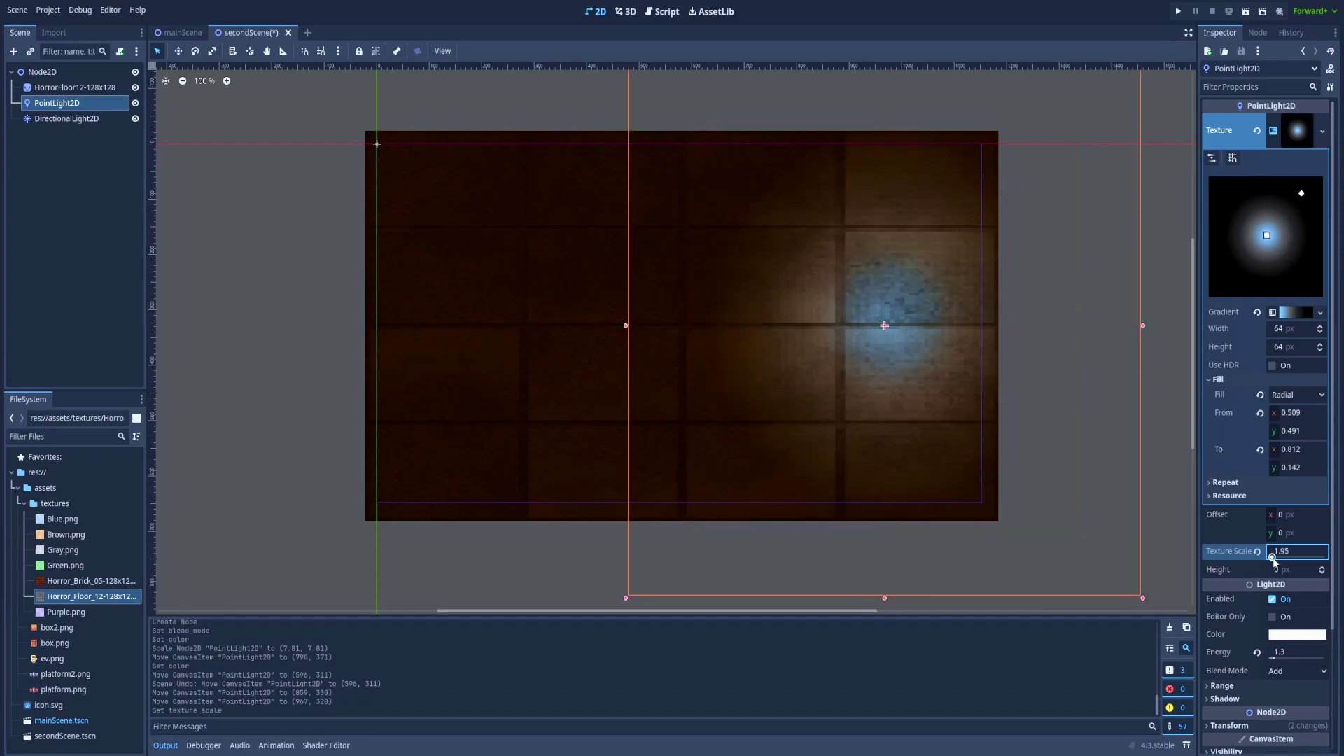
{"action": "key", "text": "ctrl+z"}
{"action": "left_click_drag", "start_coordinate": [1274, 654], "coordinate": [1267, 655]}
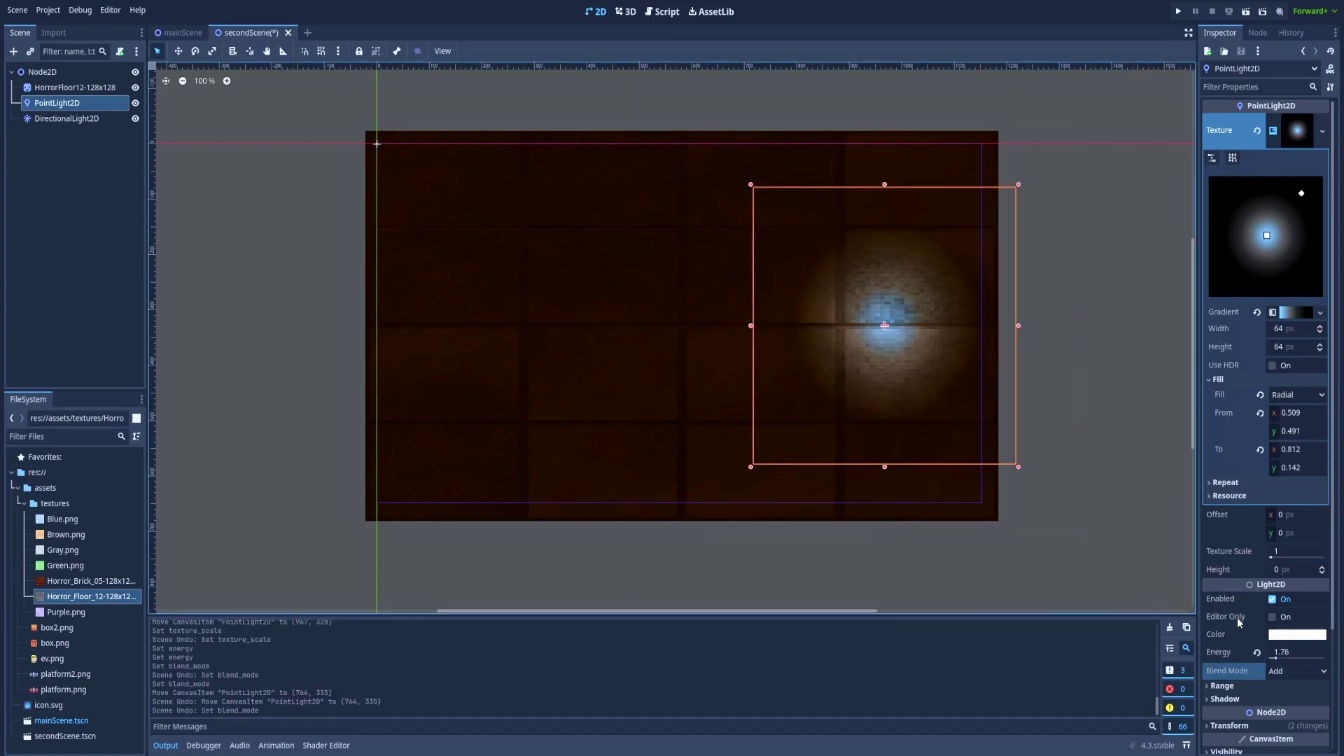